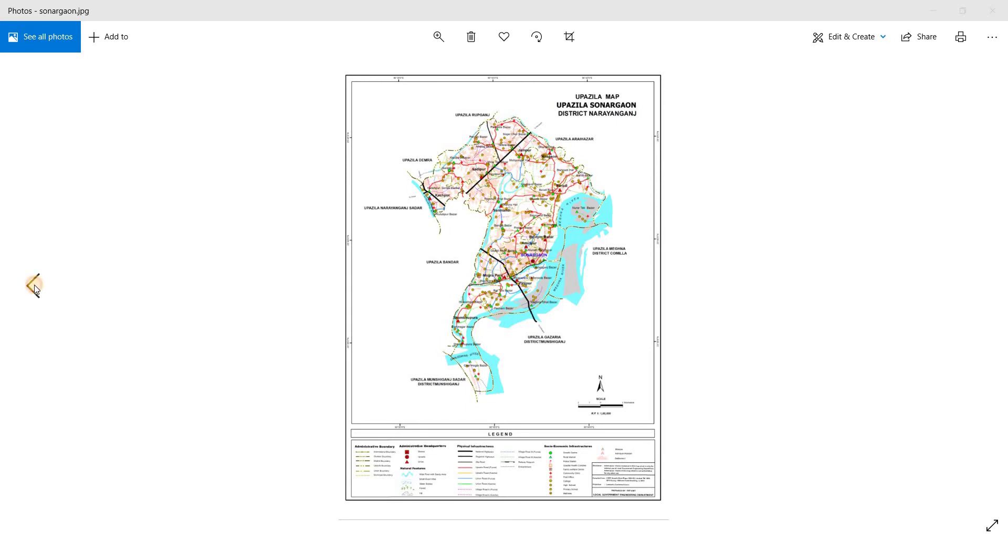
Examine the finished Sonargaon map image Sonagaon.jpg, including its title, roads, facility symbols, coordinate grid and legend
click(34, 286)
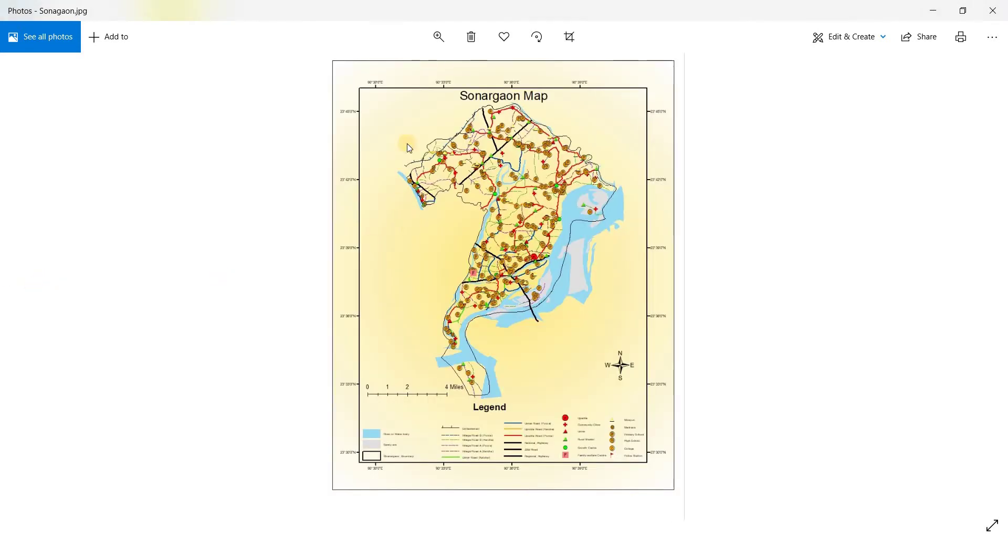
click(439, 37)
scroll(519, 228, up, 1)
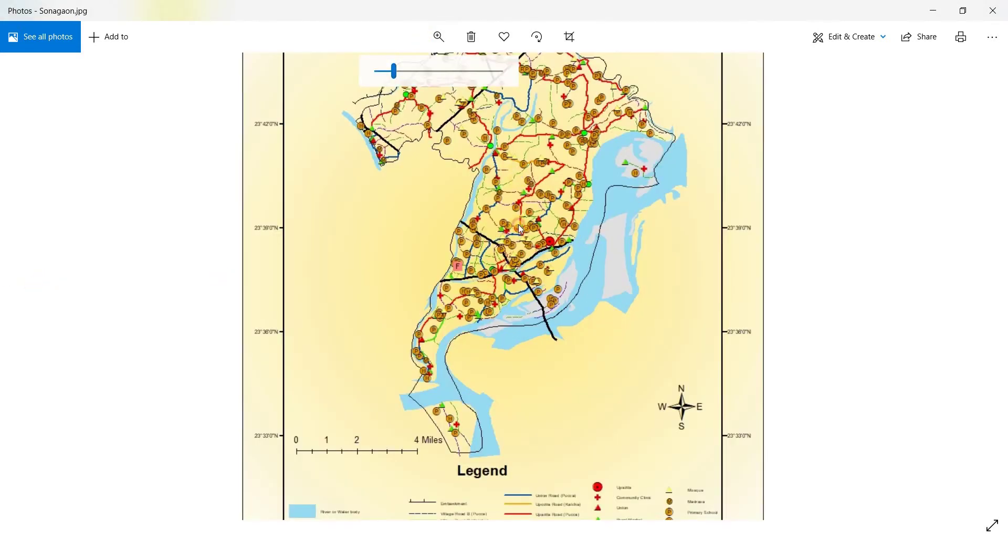
scroll(520, 231, up, 3)
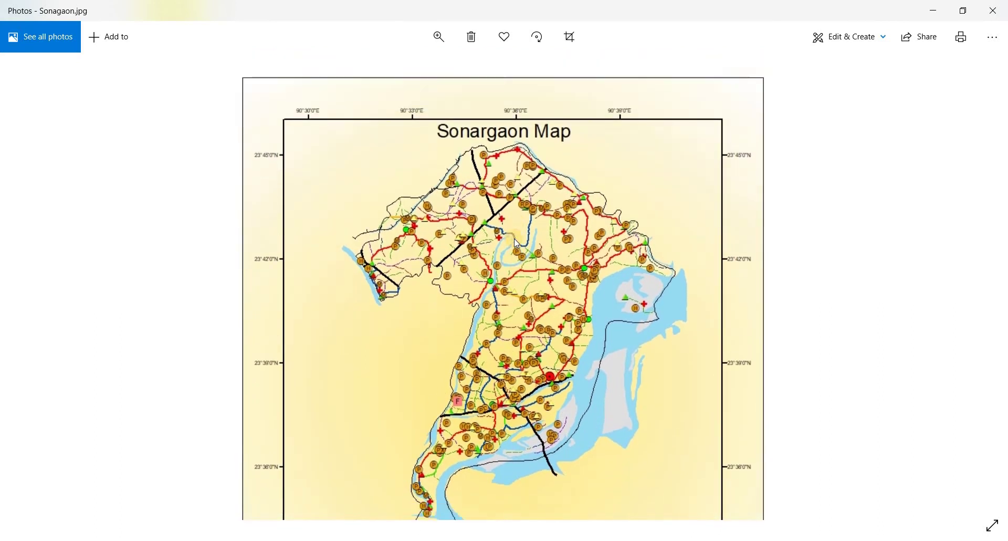
scroll(514, 239, down, 1)
scroll(547, 267, down, 3)
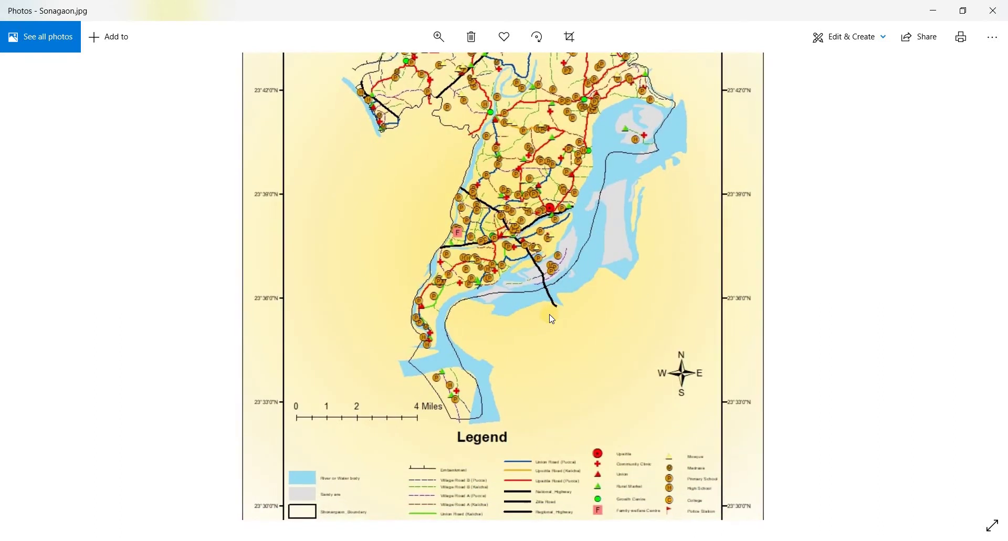
scroll(541, 270, down, 1)
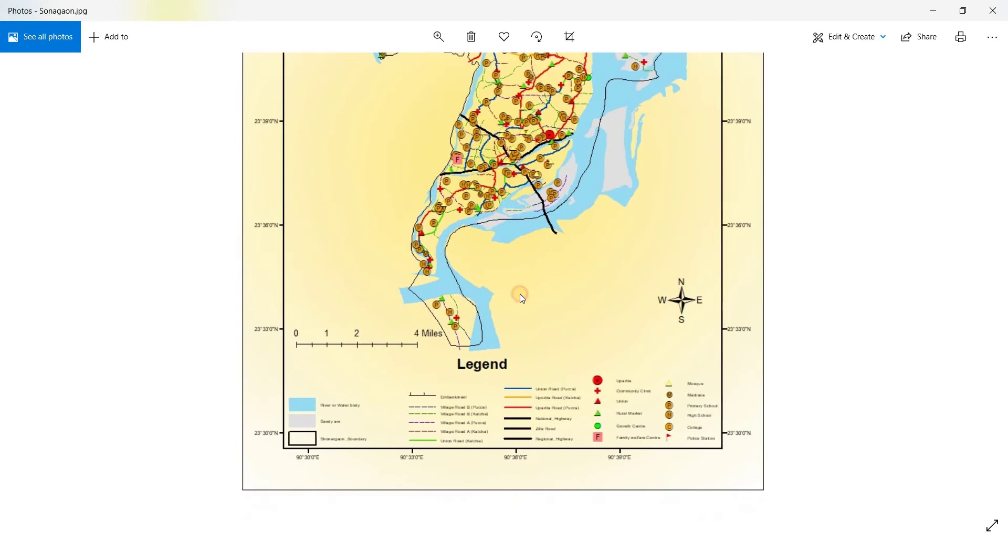
scroll(518, 310, up, 3)
scroll(551, 328, up, 1)
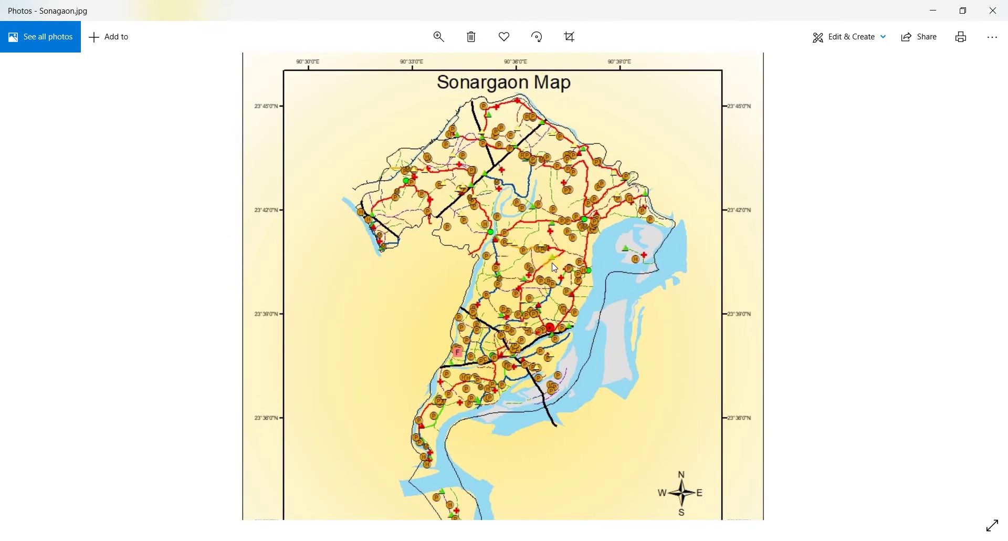
click(439, 37)
drag(393, 70, 431, 70)
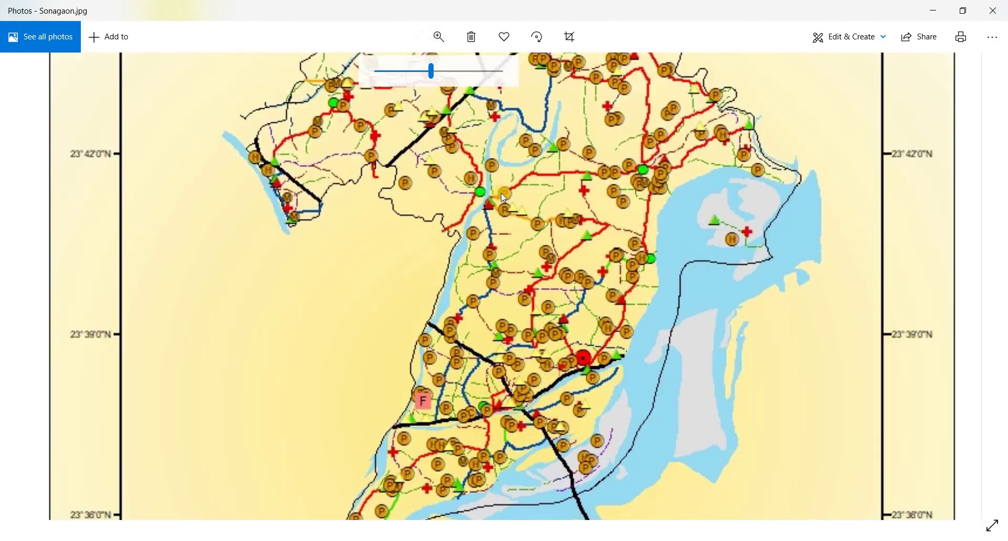
drag(496, 207, 486, 287)
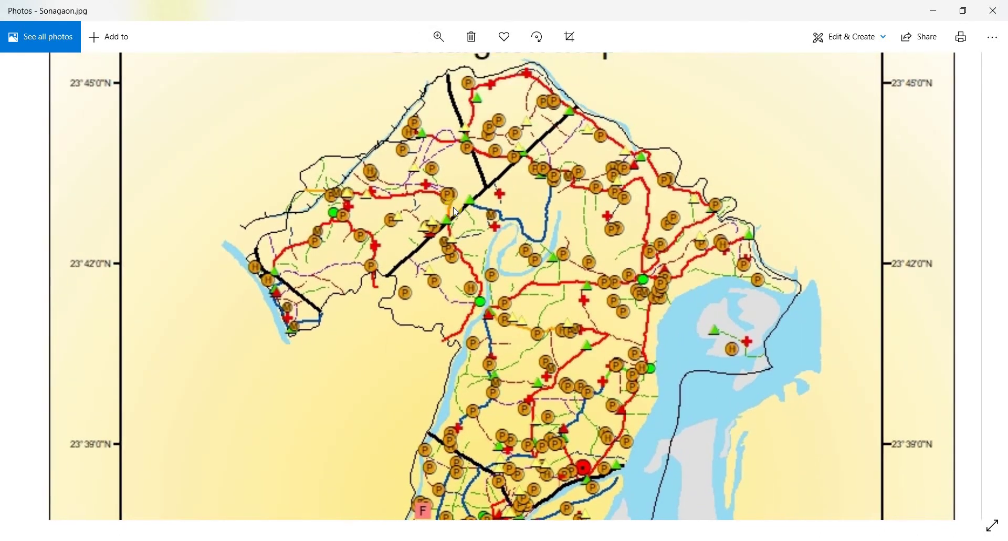
click(439, 37)
drag(397, 71, 382, 70)
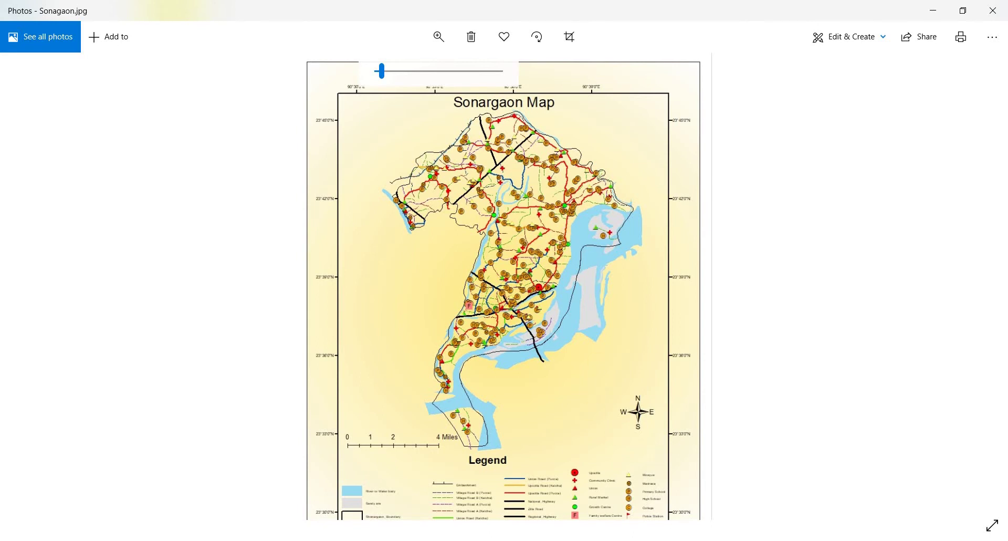
Switch to ArcMap, refresh the connected tutorial folder in the Catalog and expand its Map Tracing folder
key(alt+Tab)
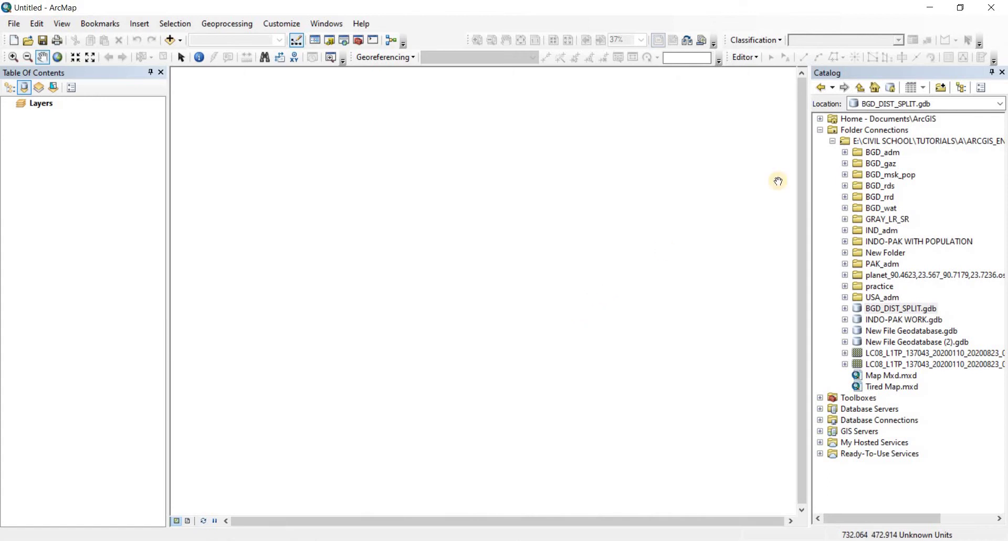
right_click(873, 482)
click(848, 397)
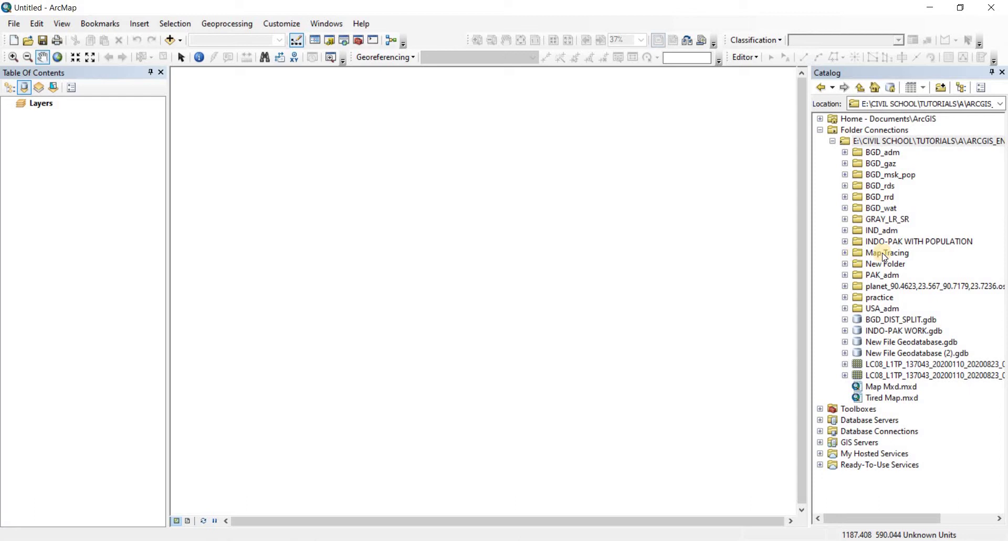
click(846, 253)
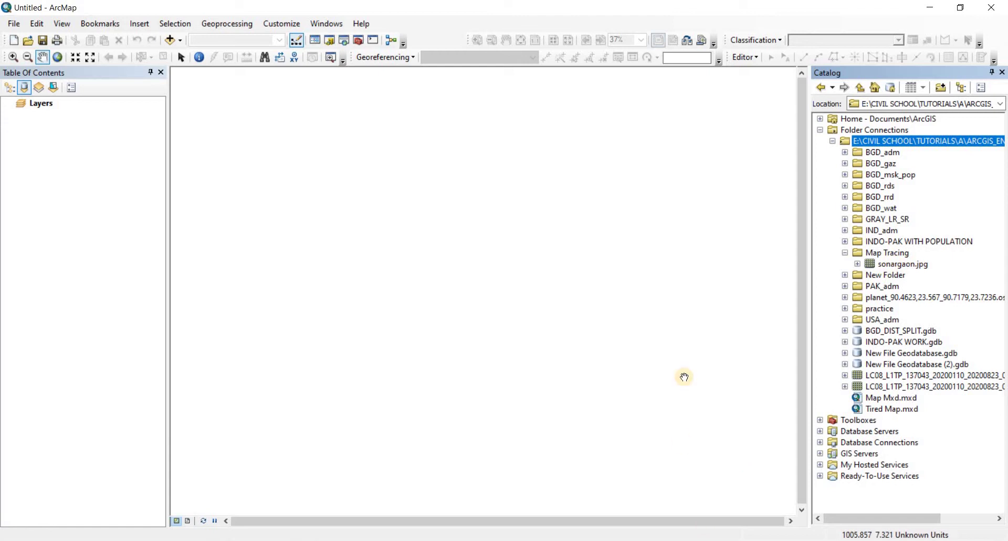
Compare the finished Sonagaon.jpg with the source map sonargaon.jpg in Photos, and return to ArcMap
mouse_move(696, 540)
click(745, 483)
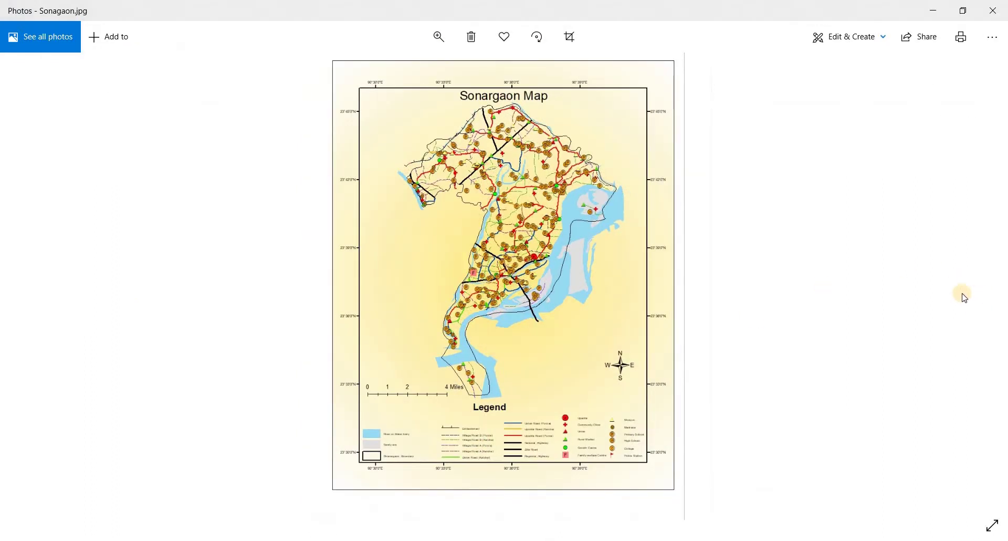
key(Right)
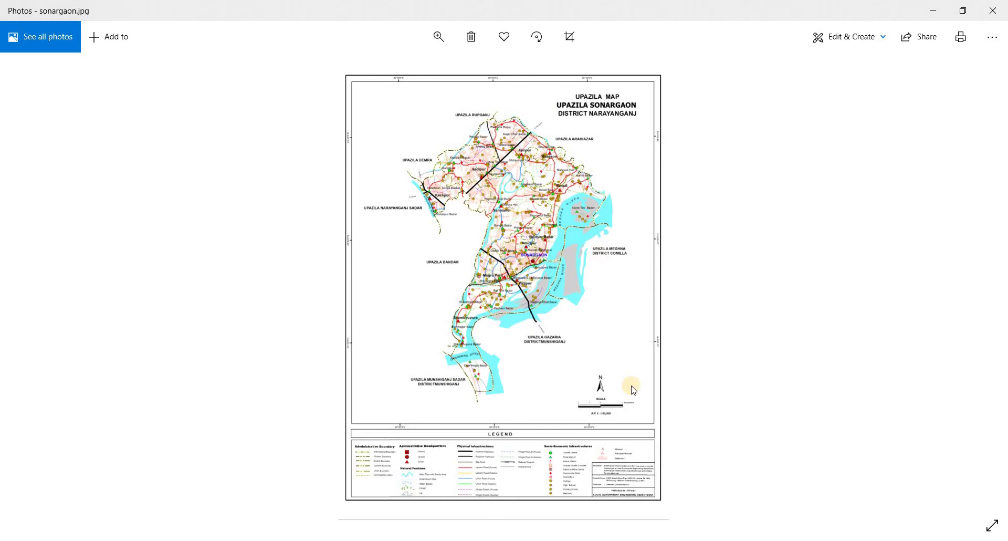
click(636, 535)
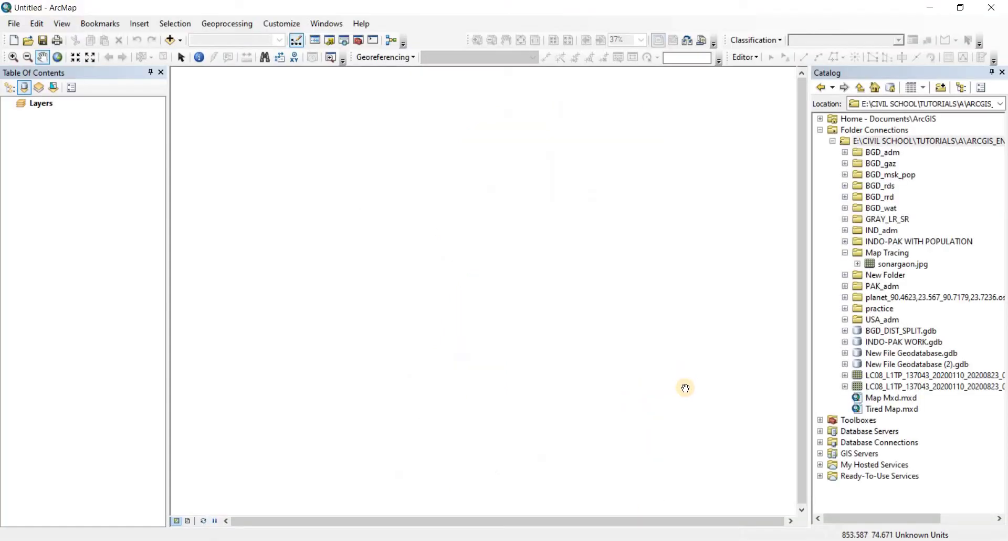
drag(898, 264, 461, 279)
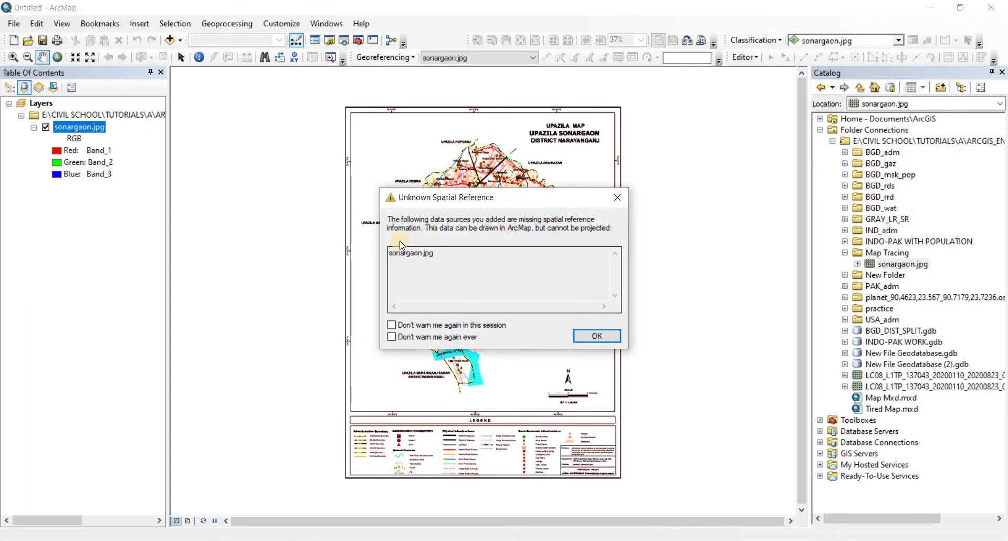
mouse_move(443, 201)
mouse_down()
mouse_move(448, 194)
mouse_move(436, 208)
mouse_up()
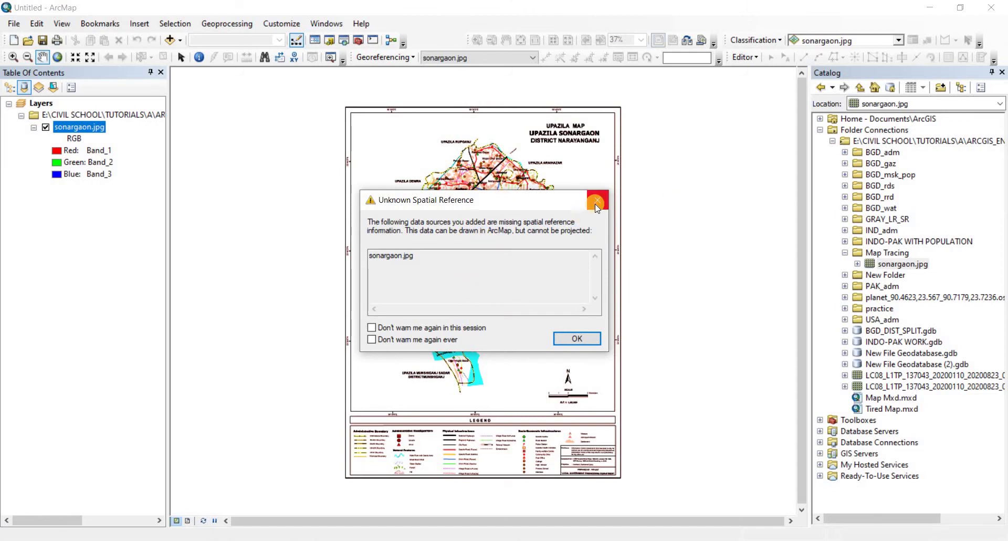
key(Return)
right_click(83, 126)
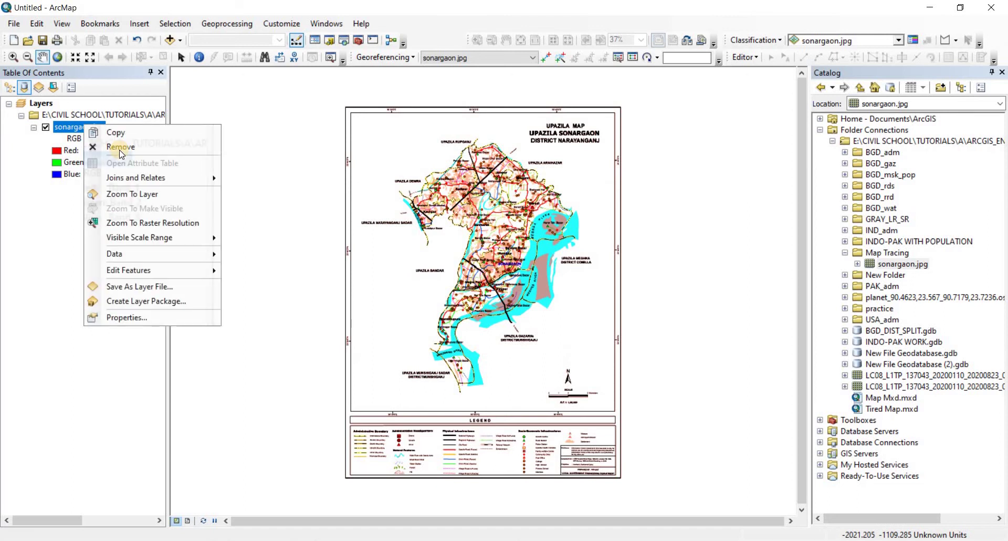
click(118, 148)
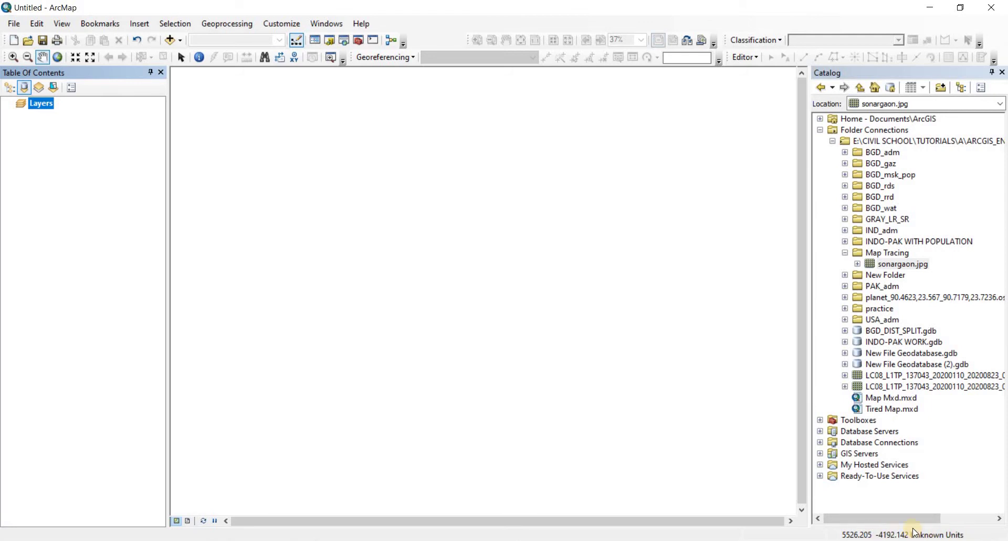
Create a new map document from the Blank Map template with the default geodatabase
click(15, 24)
click(29, 38)
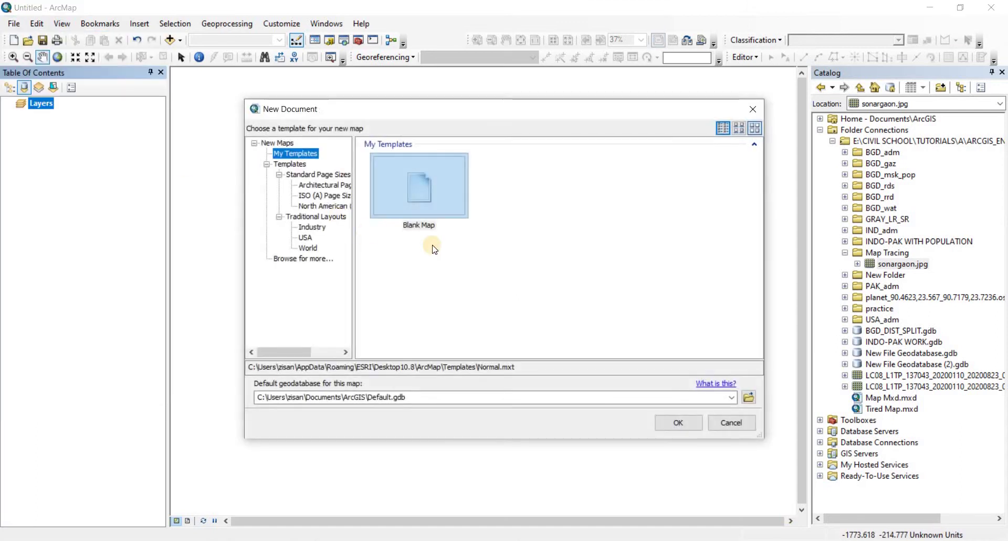
click(656, 431)
key(Tab)
key(Return)
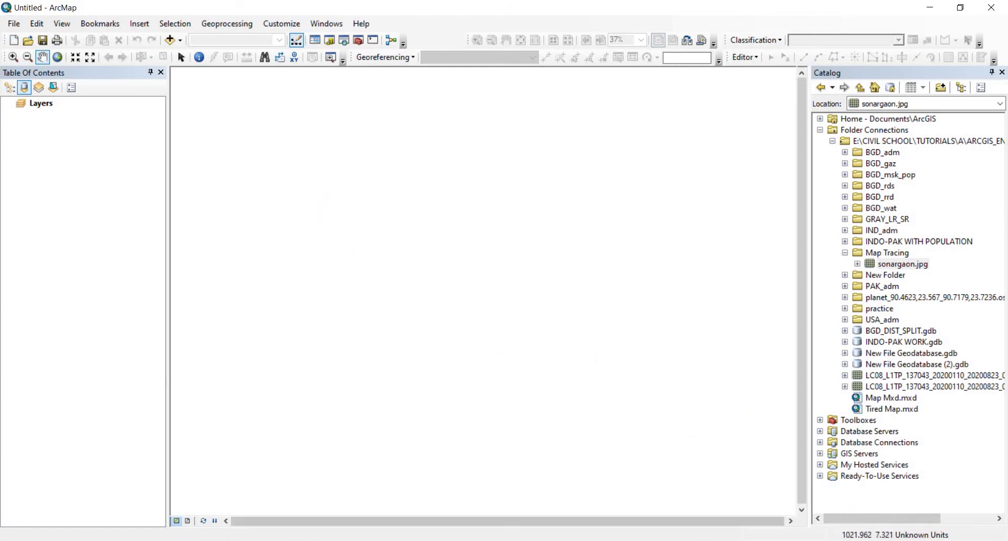
Switch to Photos and examine the longitude labels along the upper border of the source map sonargaon.jpg
click(633, 473)
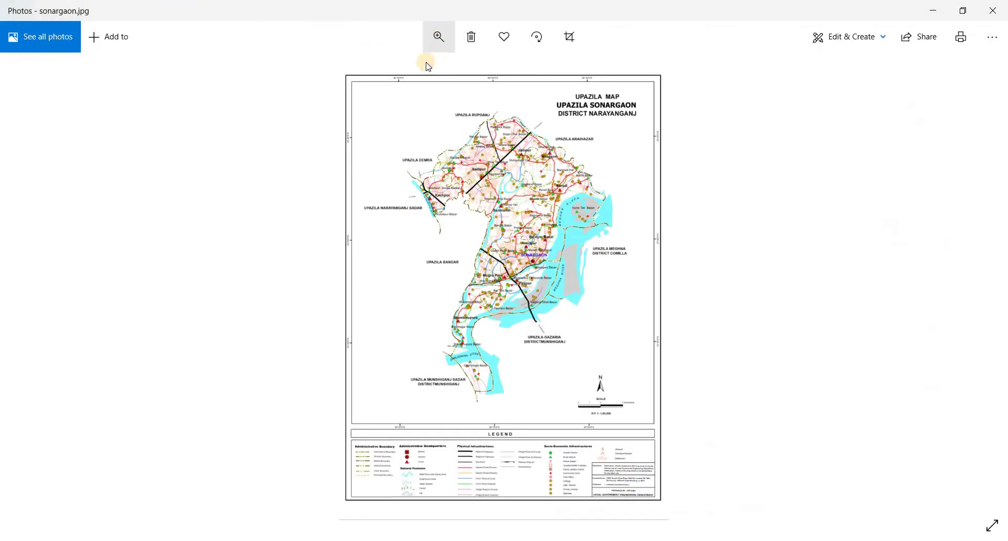
drag(426, 70, 446, 70)
drag(387, 262, 387, 311)
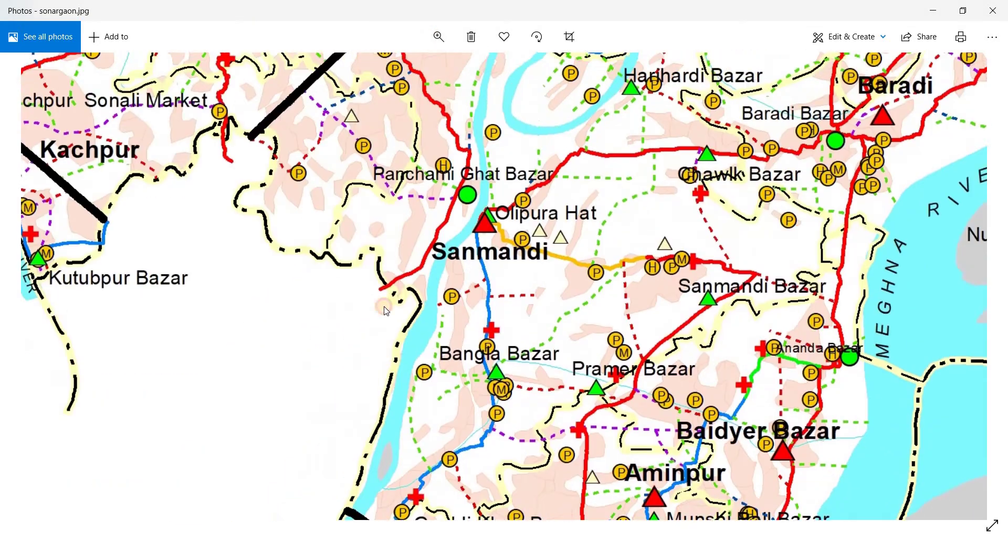
scroll(387, 311, up, 15)
scroll(666, 261, up, 3)
scroll(400, 250, left, 10)
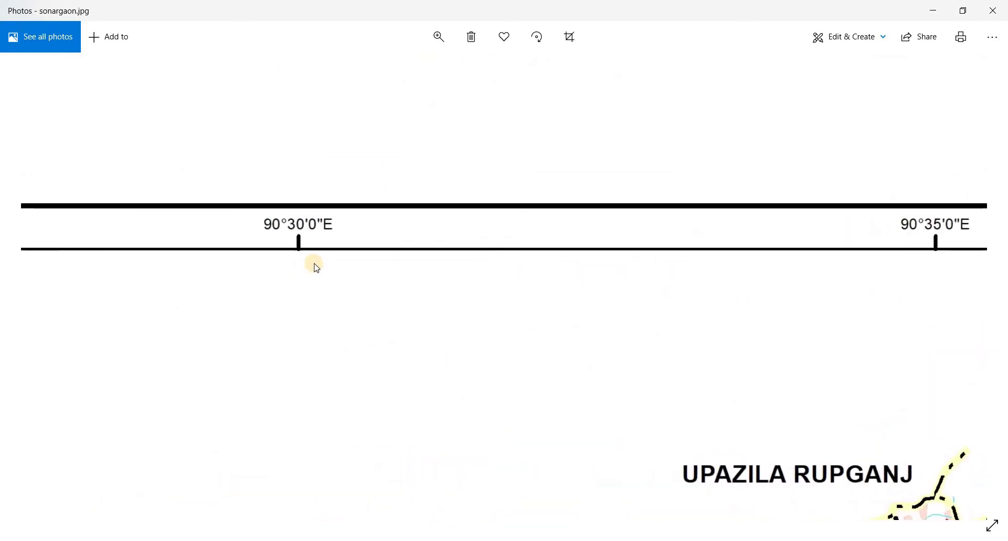
click(437, 37)
drag(408, 76, 378, 72)
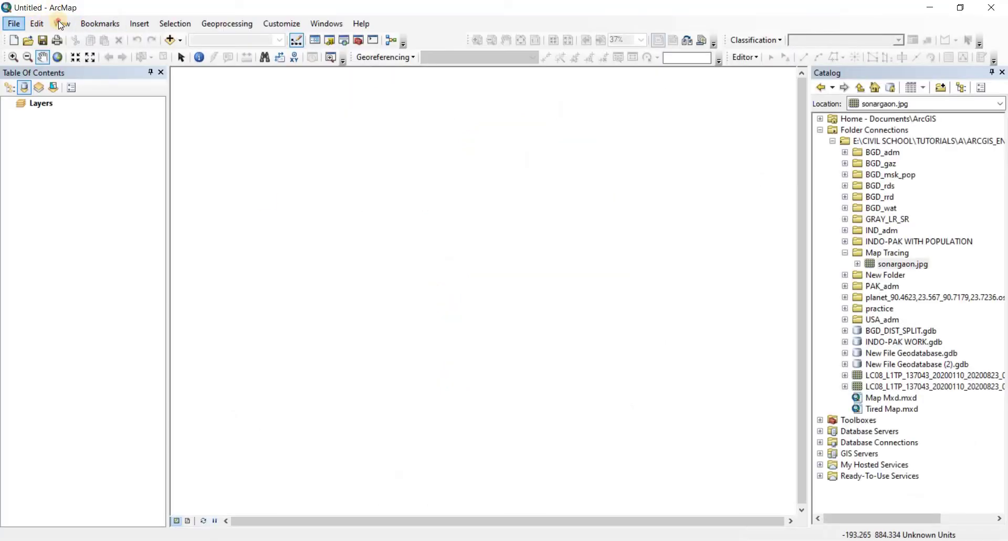
In ArcMap, set the data frame's coordinate system to the geographic system WGS 1984 from the World group
click(62, 23)
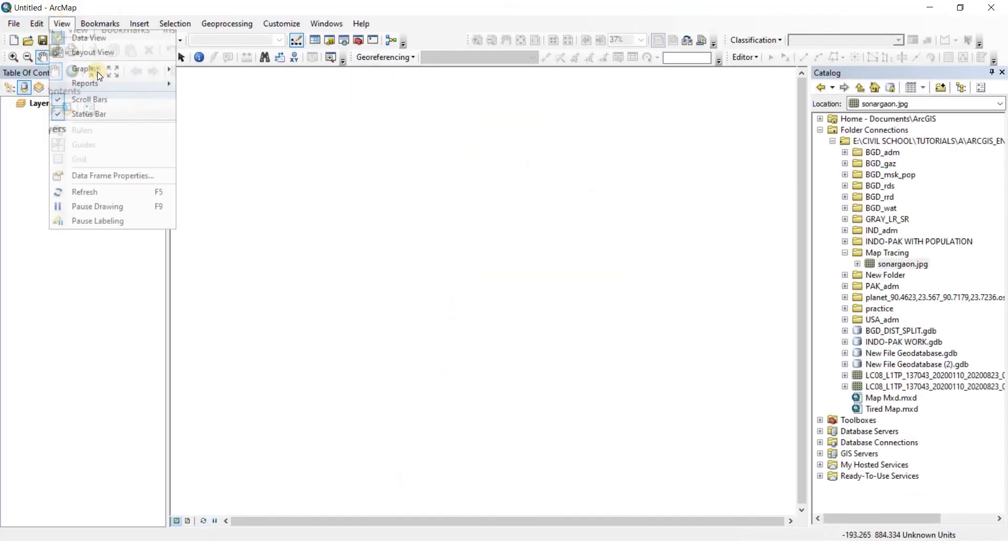
click(302, 220)
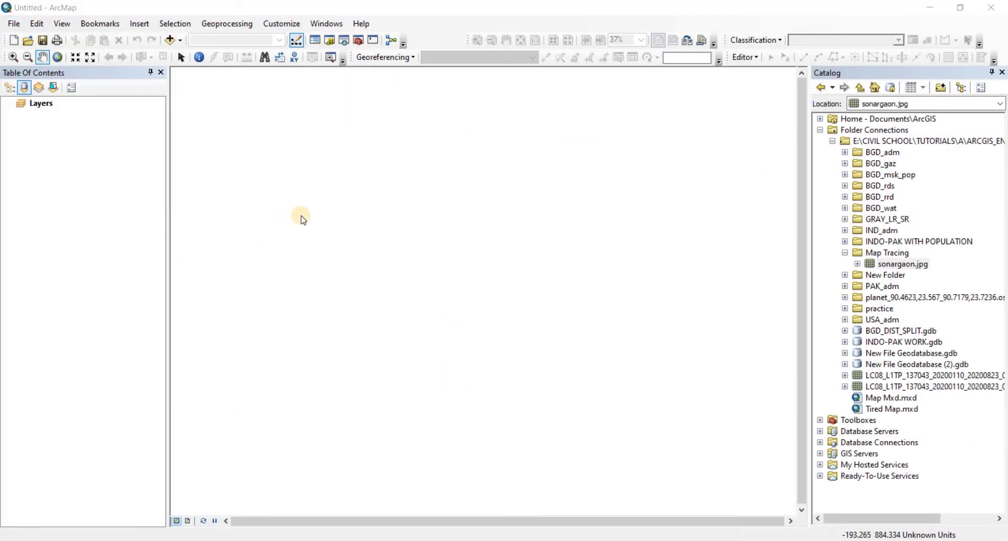
click(500, 95)
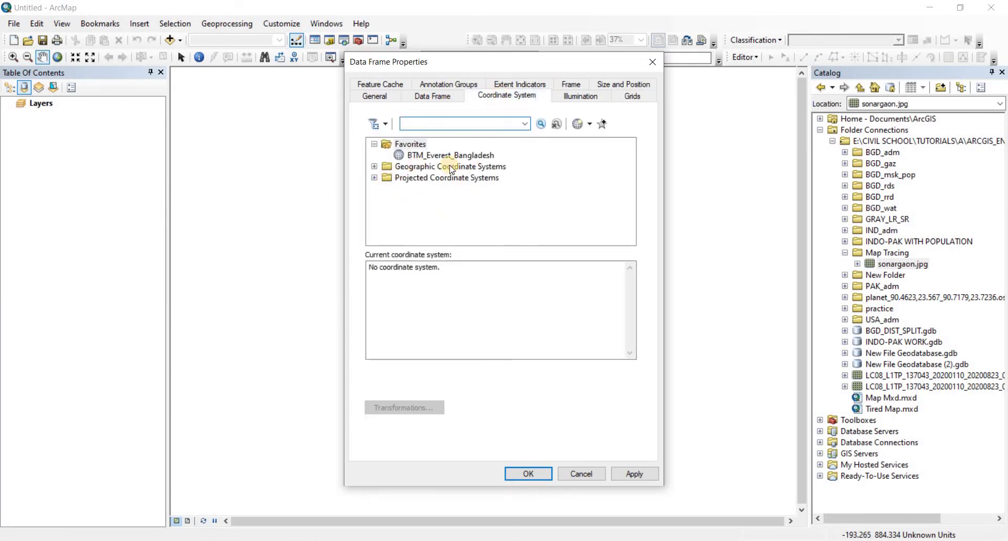
click(374, 166)
click(373, 166)
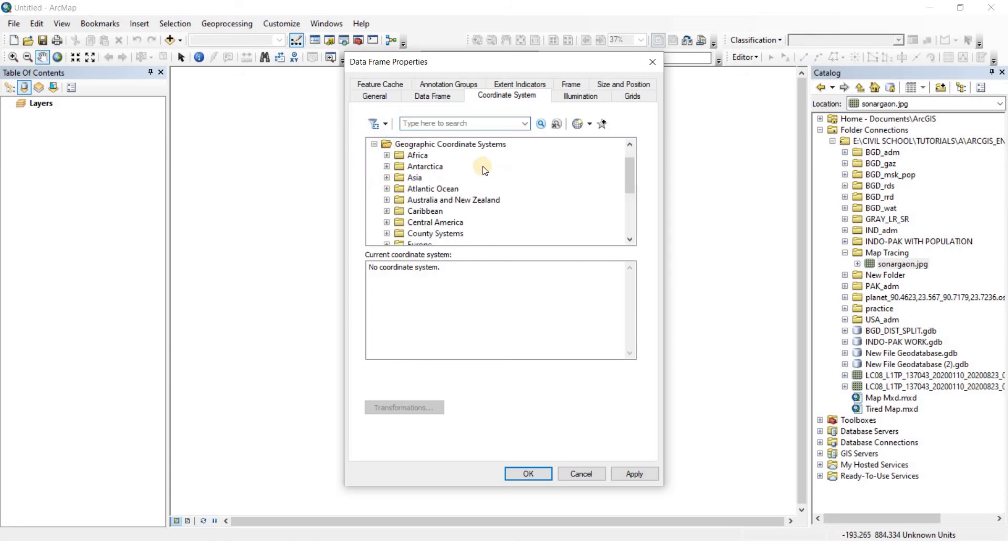
scroll(476, 171, down, 4)
click(388, 222)
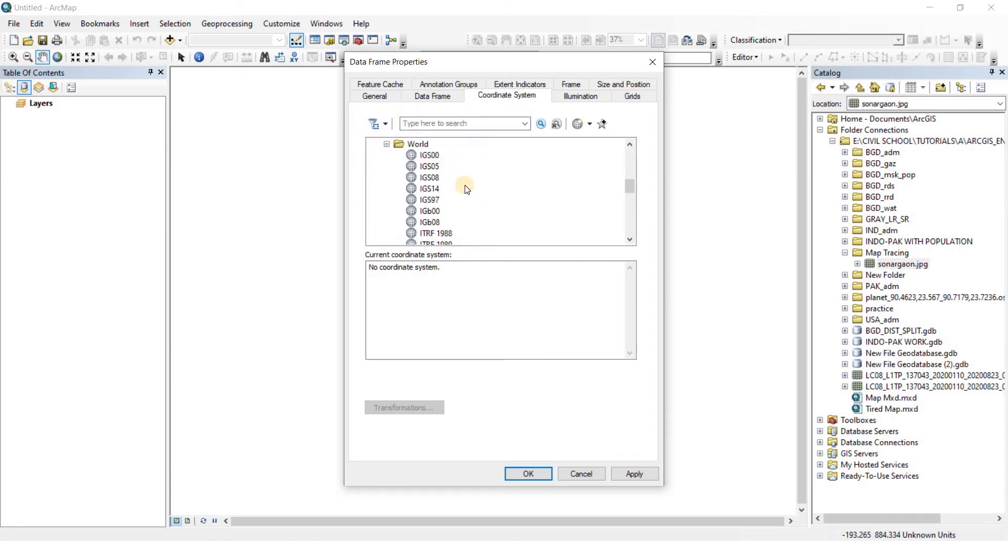
scroll(467, 189, down, 7)
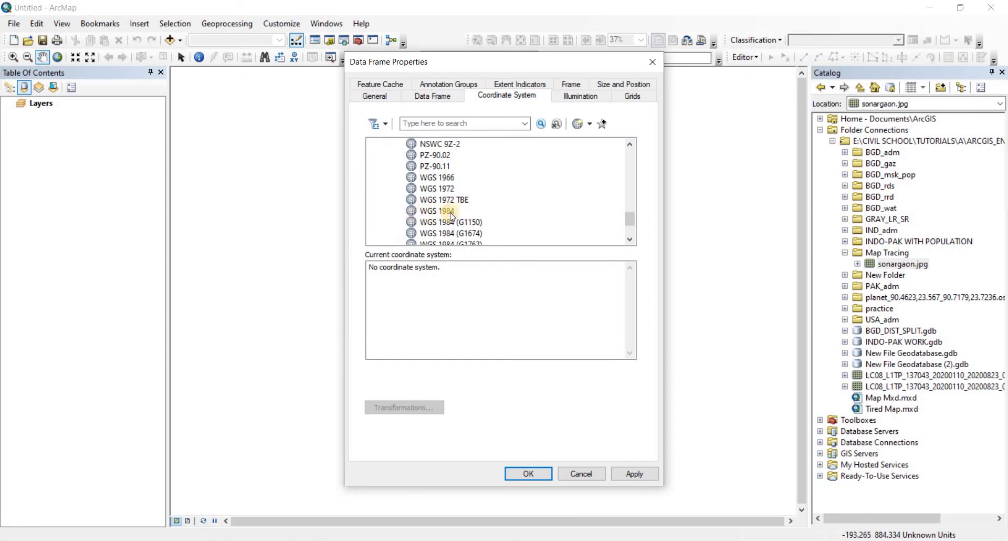
click(529, 474)
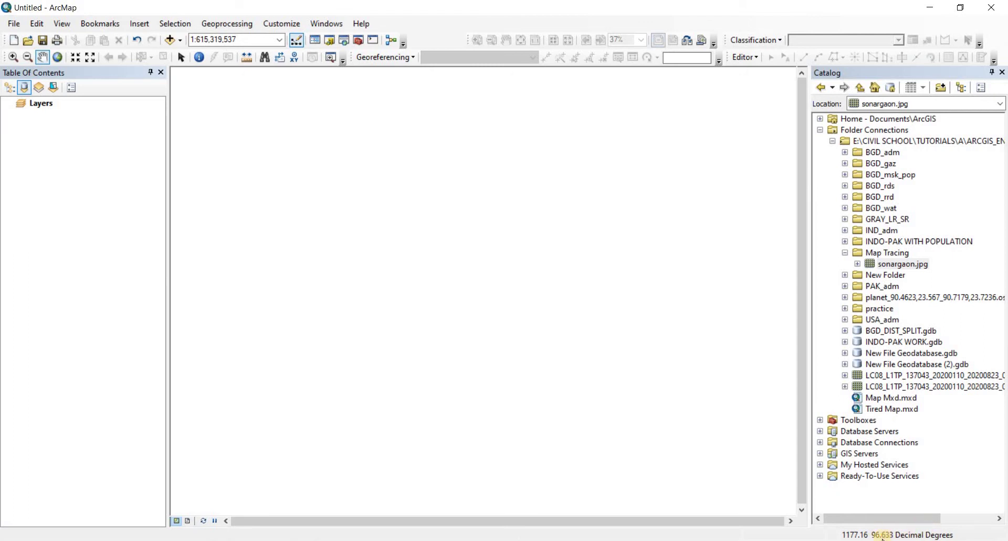
Add sonargaon.jpg from the Map Tracing folder to the map and reposition the Georeferencing toolbar after the Editor toolbar
mouse_move(890, 270)
mouse_down()
mouse_move(592, 277)
mouse_move(524, 383)
mouse_up()
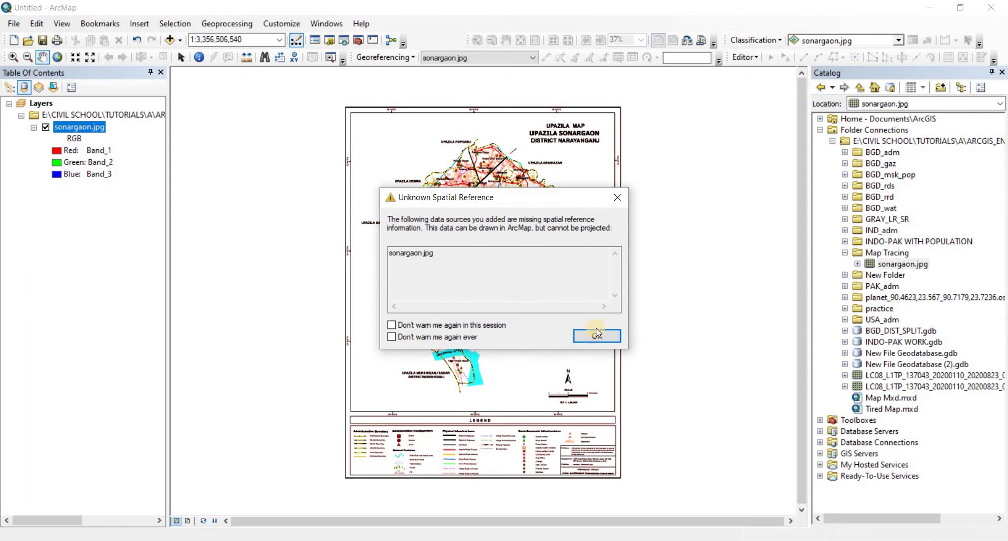
click(596, 336)
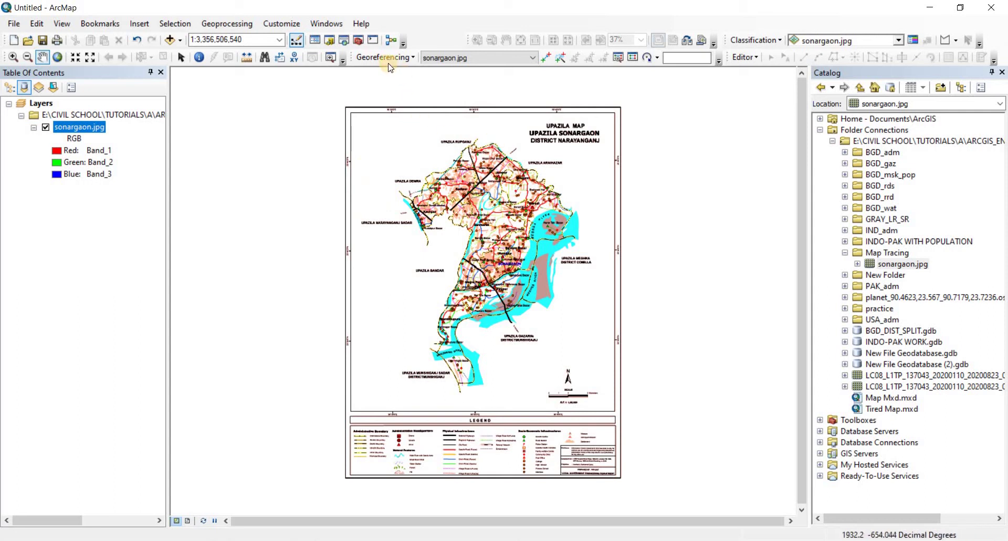
drag(348, 56, 368, 66)
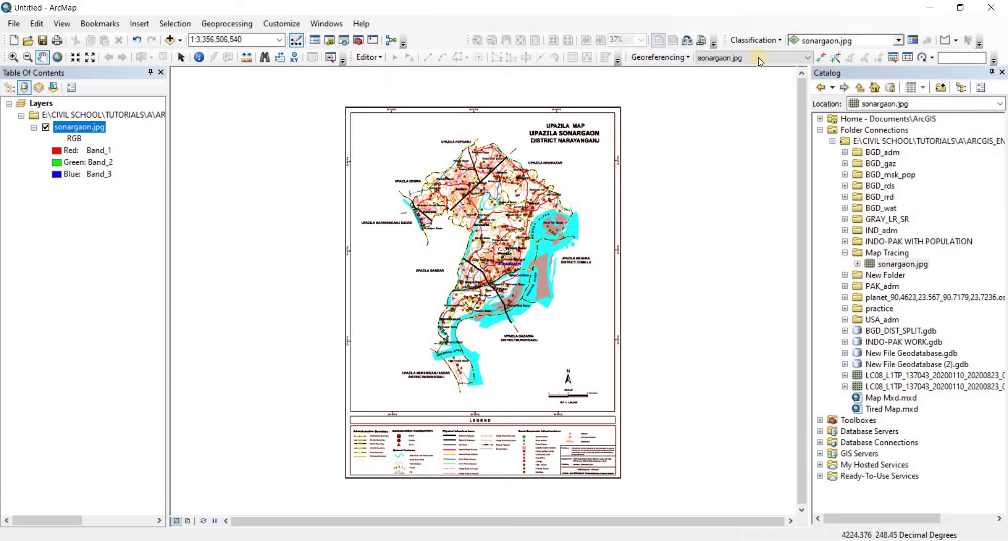
click(292, 26)
mouse_move(294, 38)
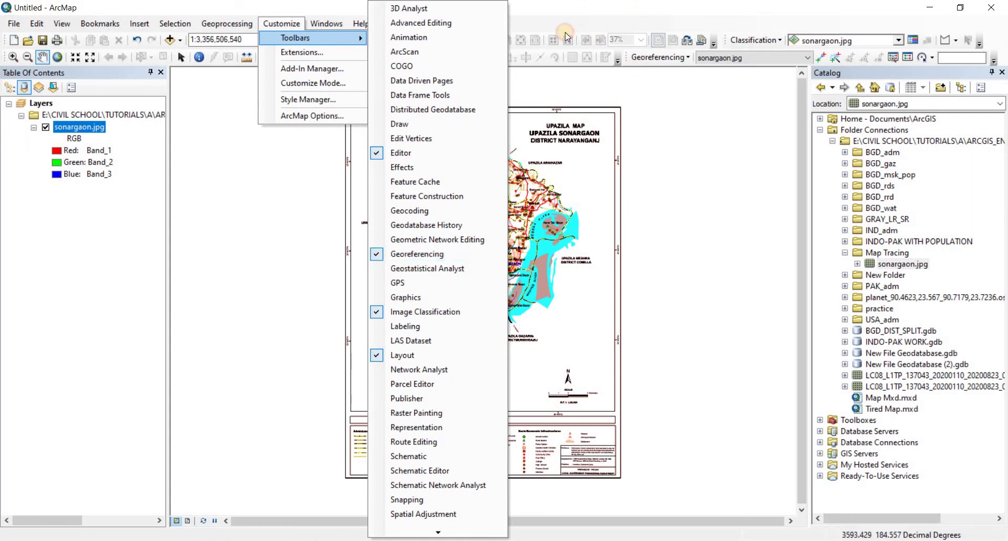
click(549, 25)
right_click(550, 26)
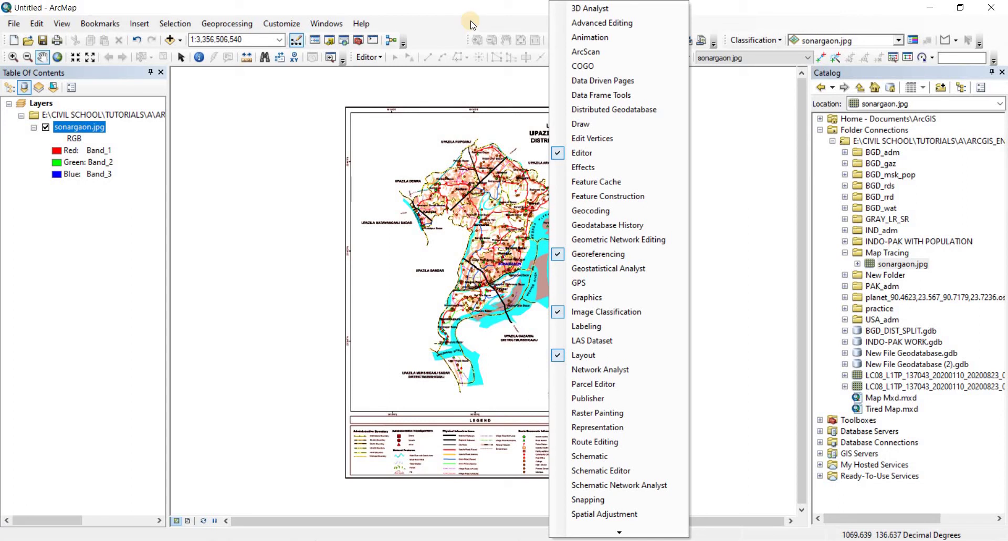
click(458, 13)
Activate the Add Control Points tool for the sonargaon.jpg raster
click(687, 59)
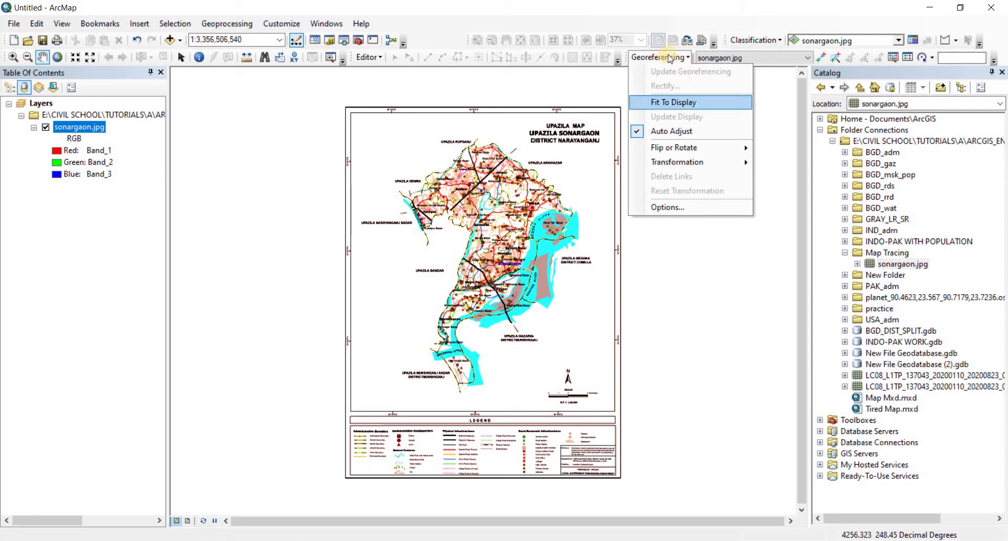
click(750, 122)
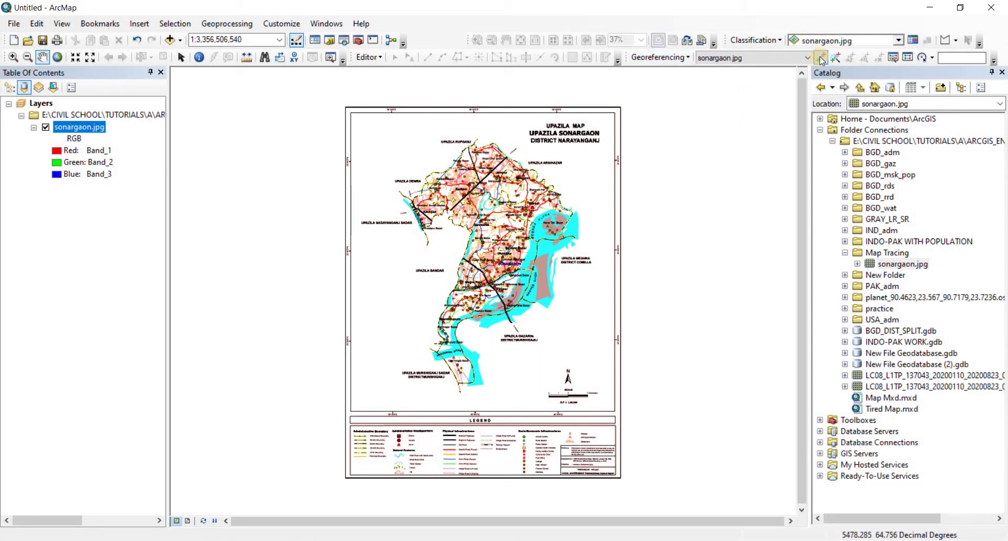
click(821, 58)
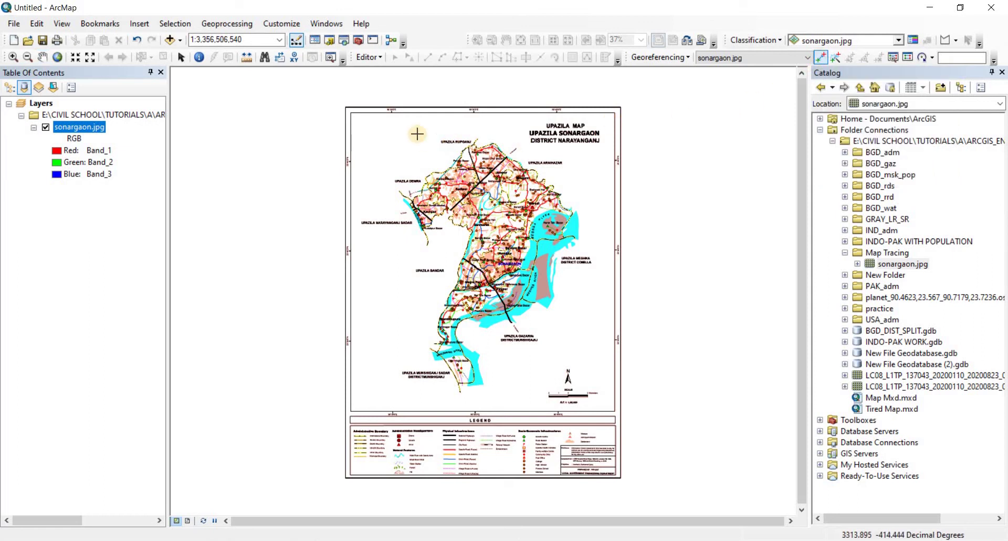
scroll(389, 108, down, 3)
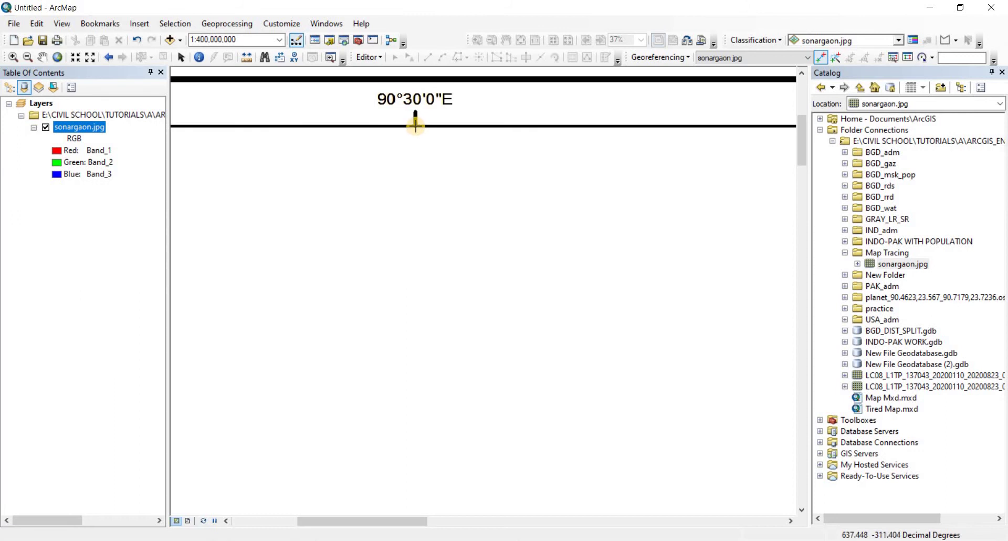
click(416, 124)
right_click(414, 125)
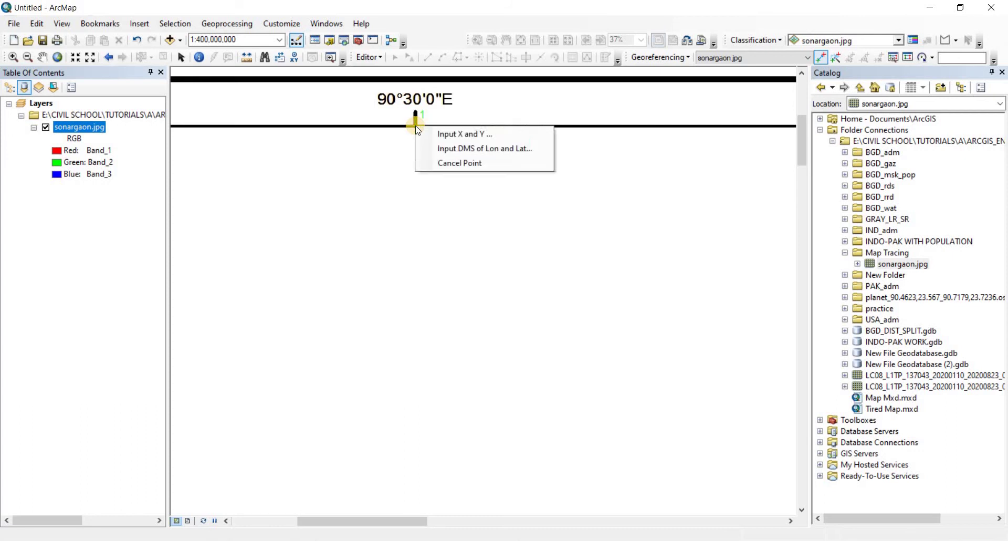
click(464, 152)
drag(479, 227, 361, 184)
click(335, 220)
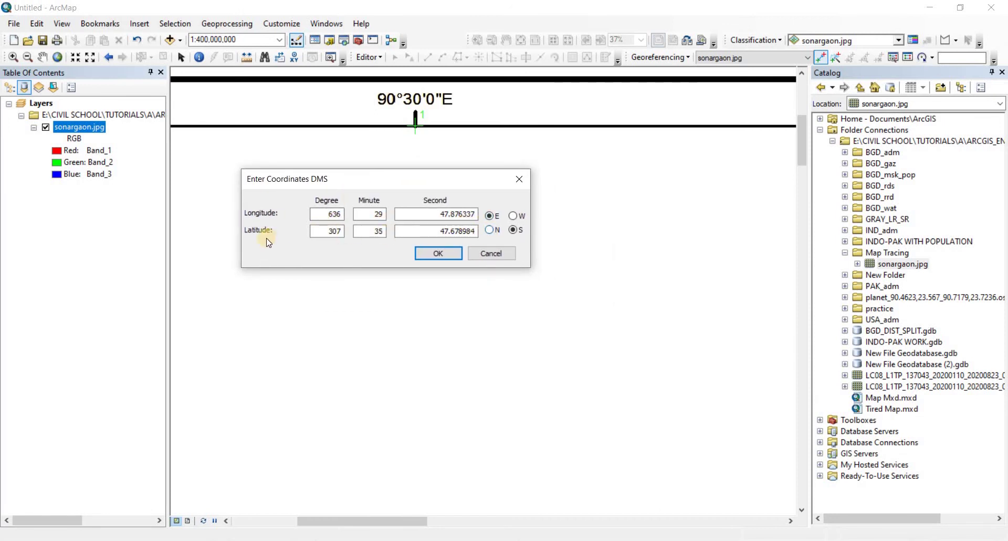
click(489, 229)
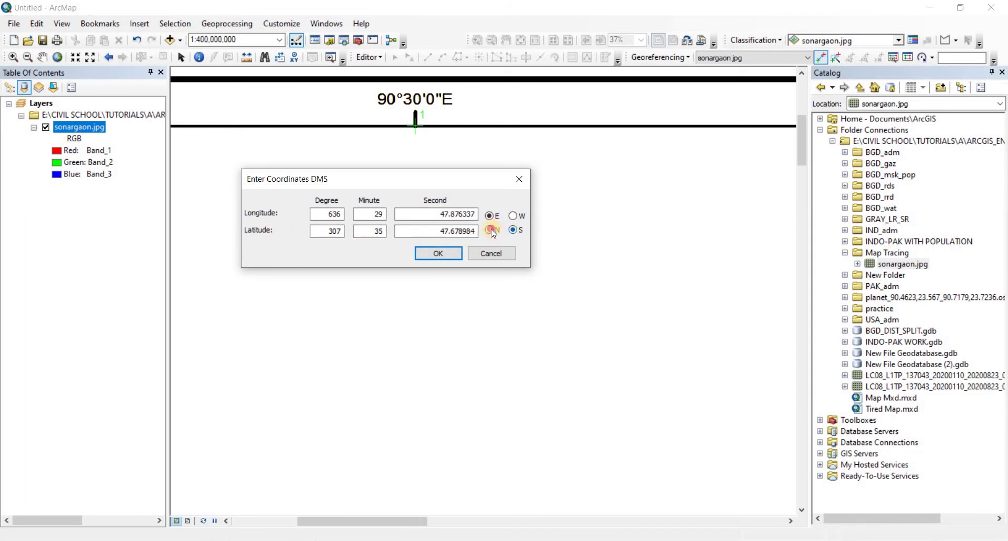
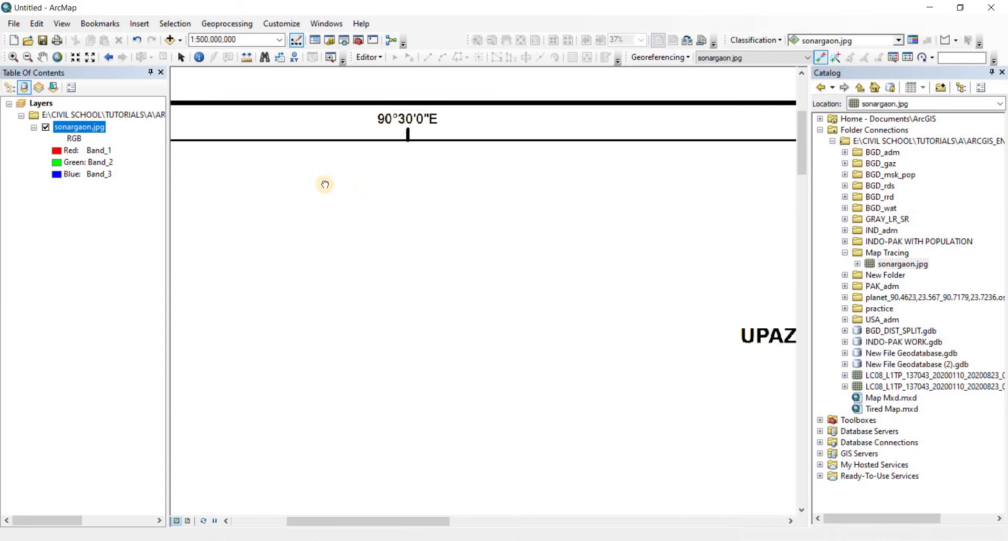
Examine the latitude tick labels along the map's left border, from its upper-left corner downward
drag(326, 185, 647, 259)
drag(594, 167, 539, 74)
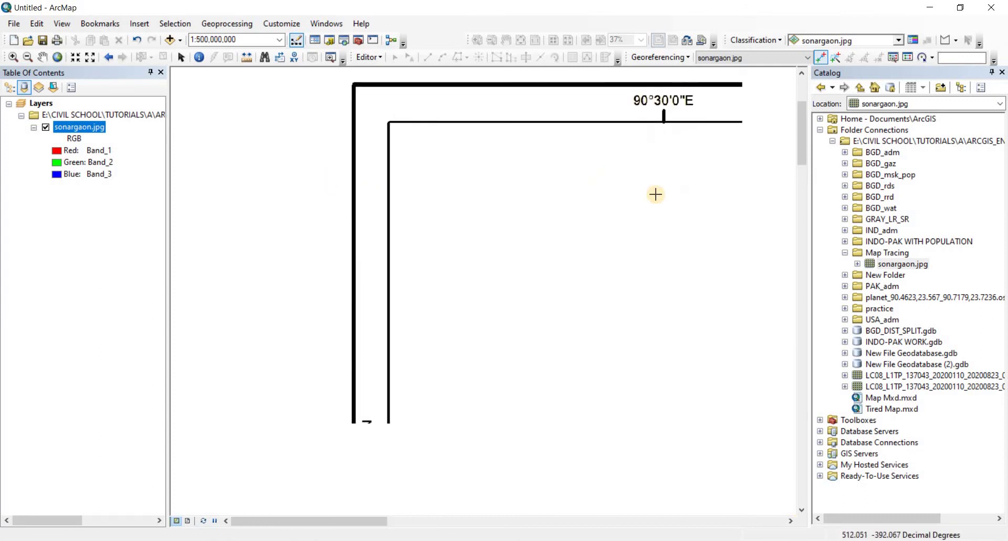
drag(647, 198, 582, 200)
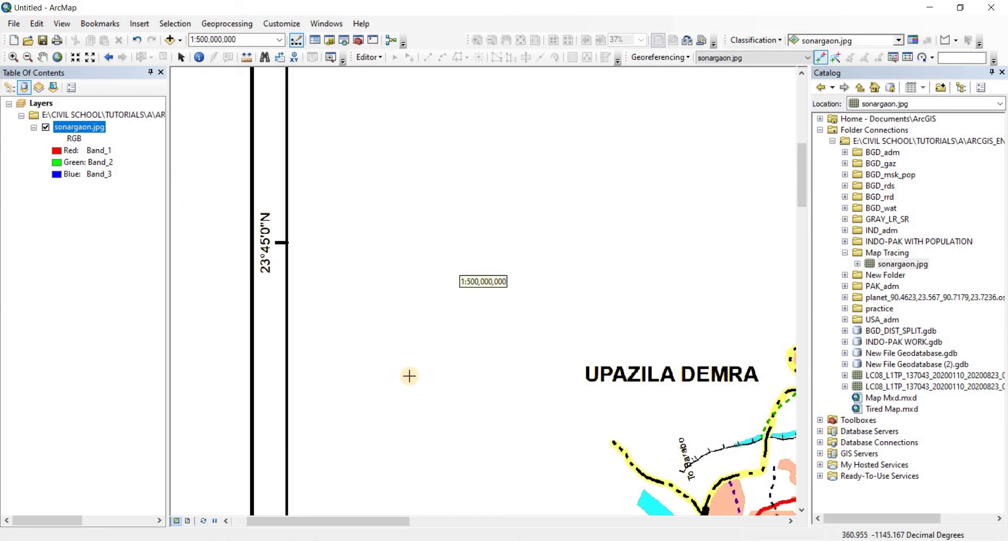
key(Down)
key(Down)
key(Down)
key(Down)
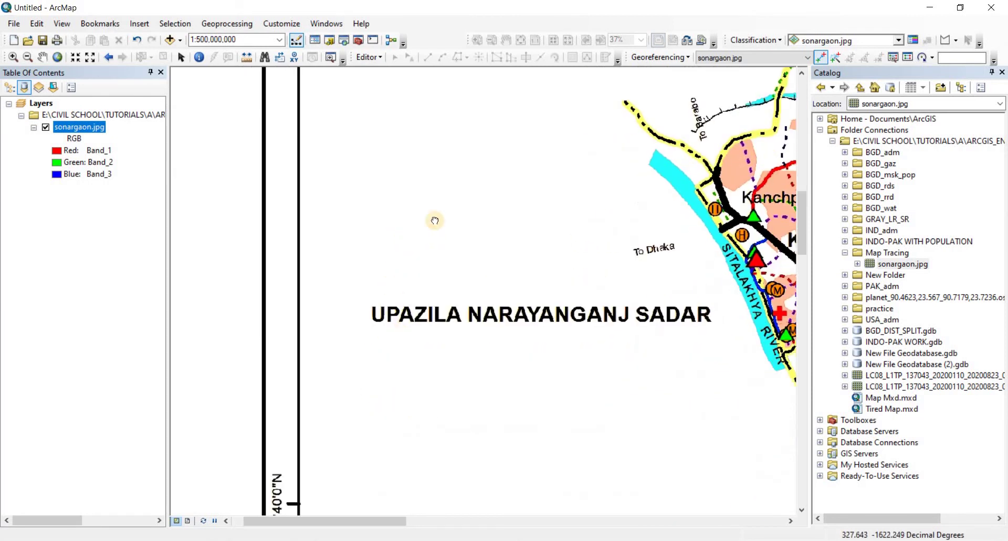
key(Up)
key(Up)
key(Up)
key(Up)
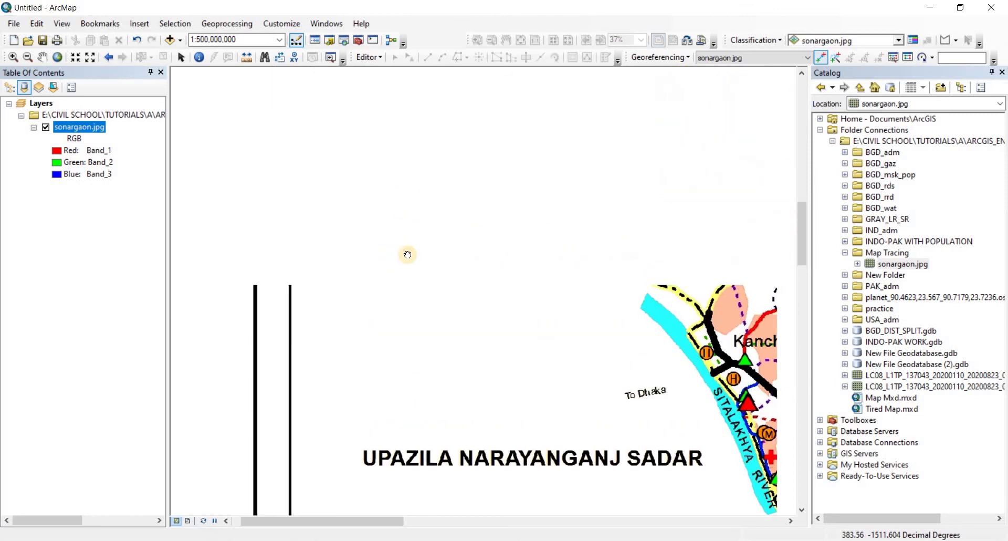
key(Up)
key(Up)
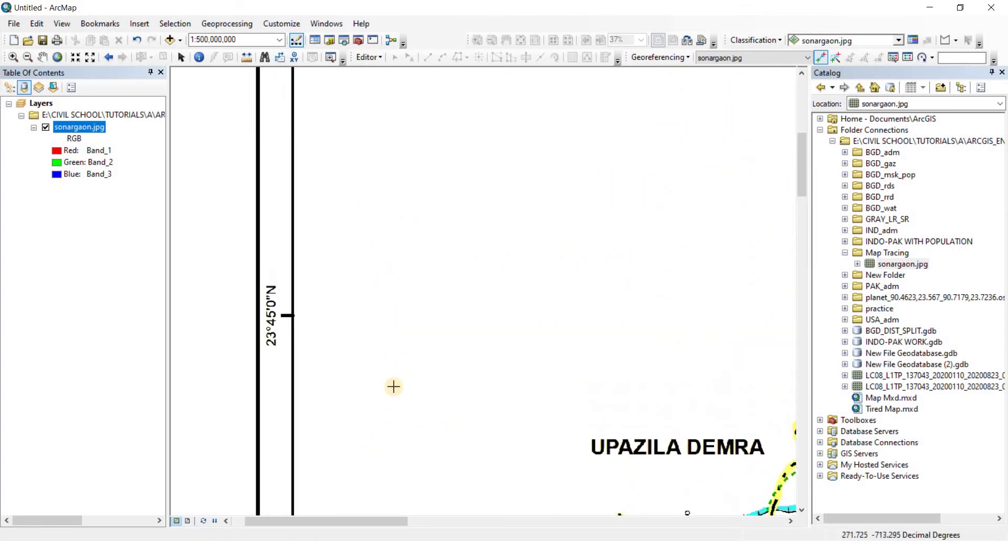
key(Left)
key(Up)
key(Down)
key(Up)
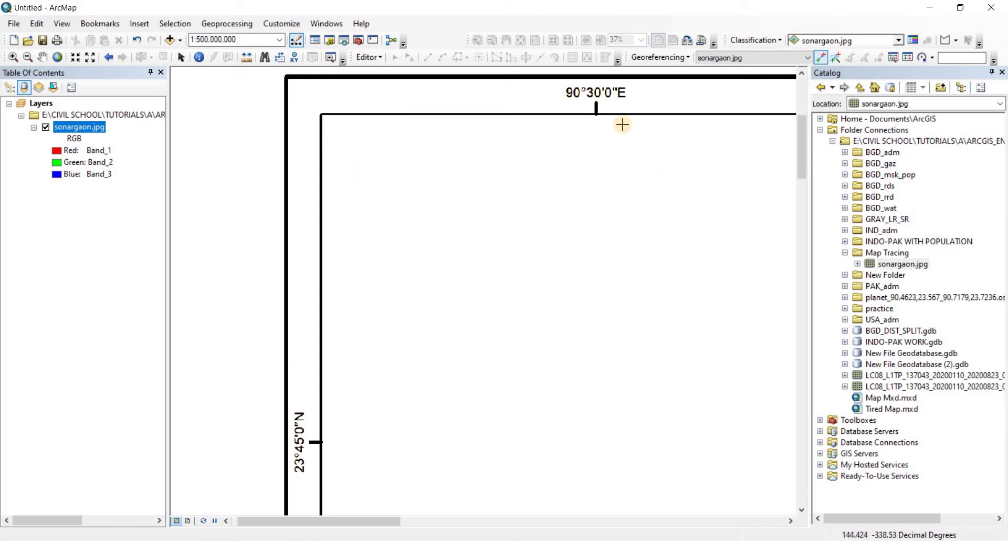
Place the first control point on the upper border's 90°30'0"E tick, with longitude 90° 30' 0" E and latitude direction N in DMS
click(596, 111)
right_click(596, 112)
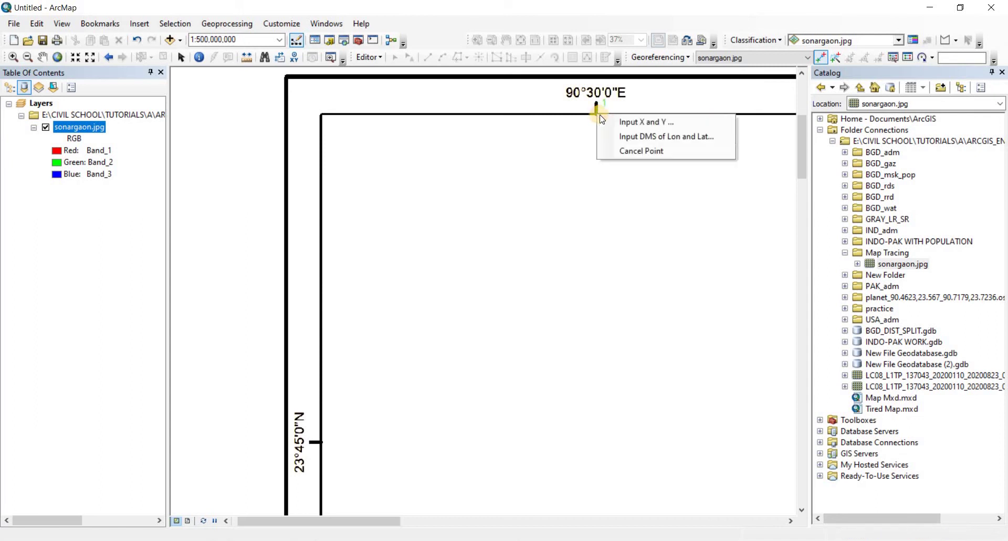
click(630, 136)
click(464, 265)
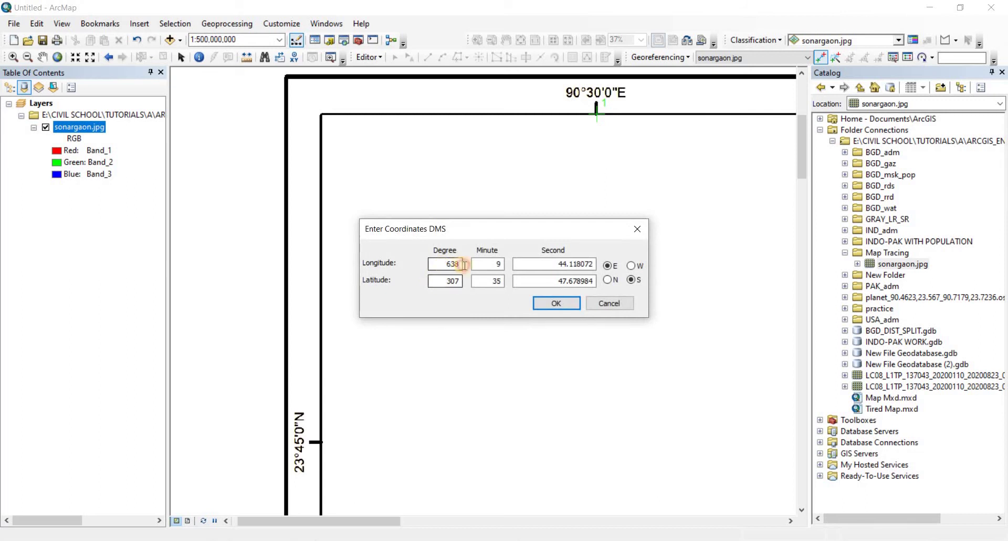
text(90)
click(499, 264)
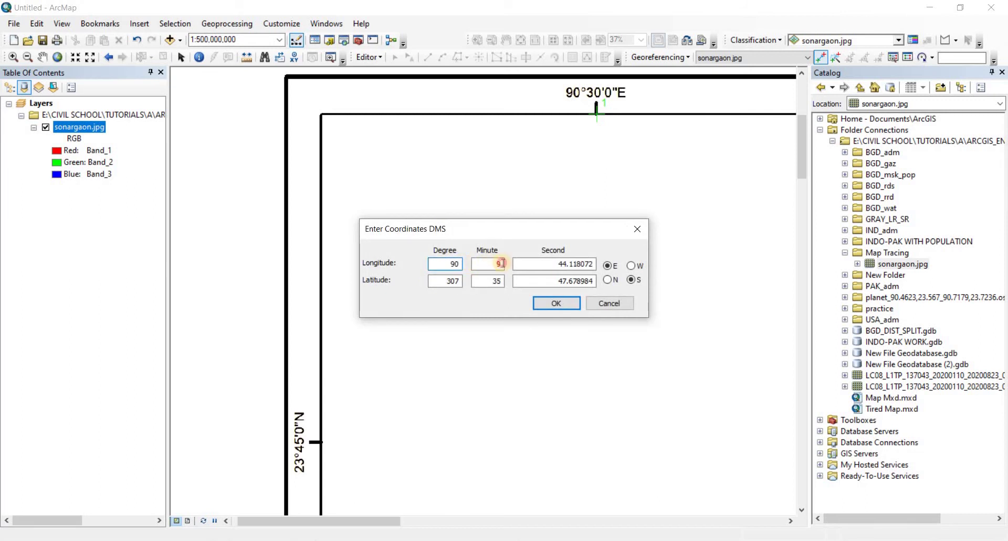
text(30)
click(591, 264)
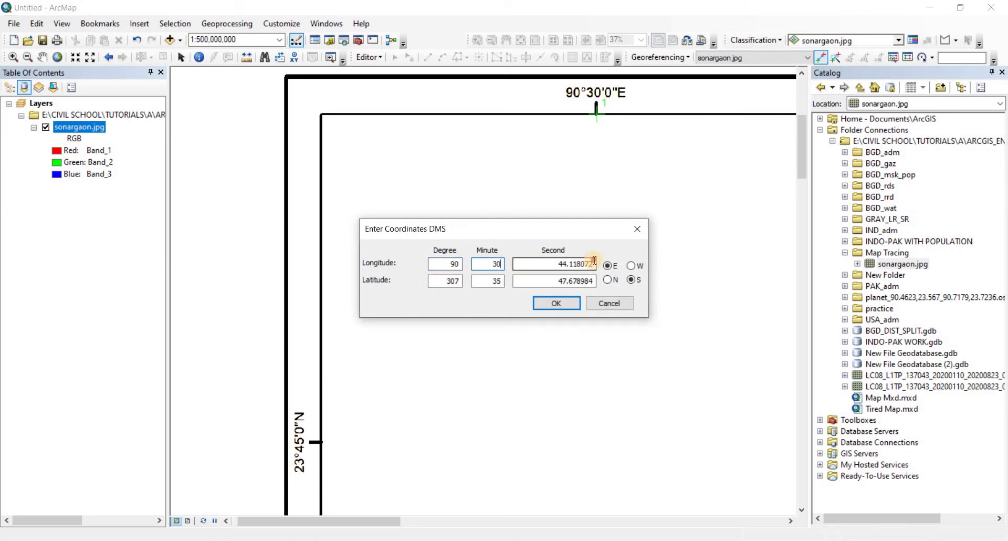
text(0)
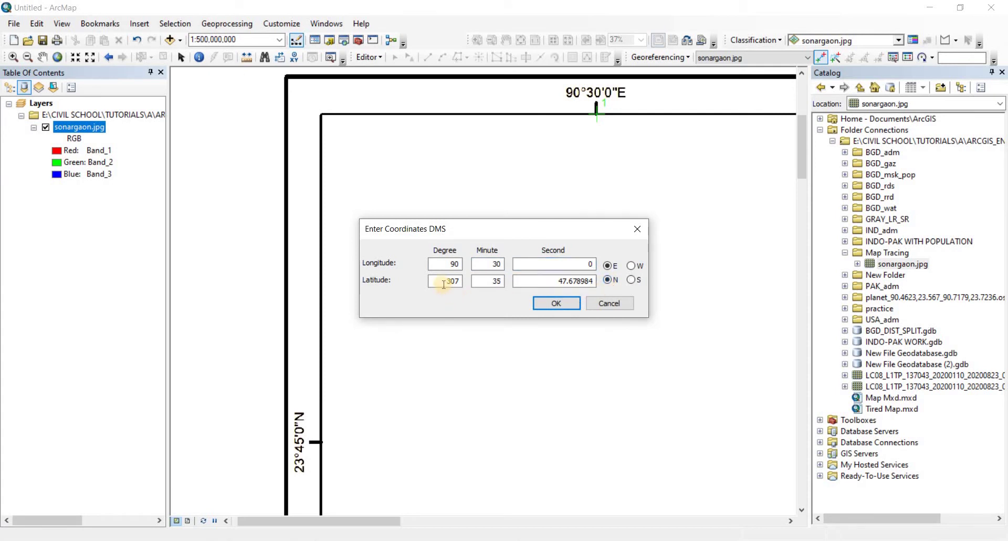
Set the first control point's latitude to 23 degrees 47 minutes and apply its DMS coordinates
drag(444, 284, 456, 282)
click(486, 279)
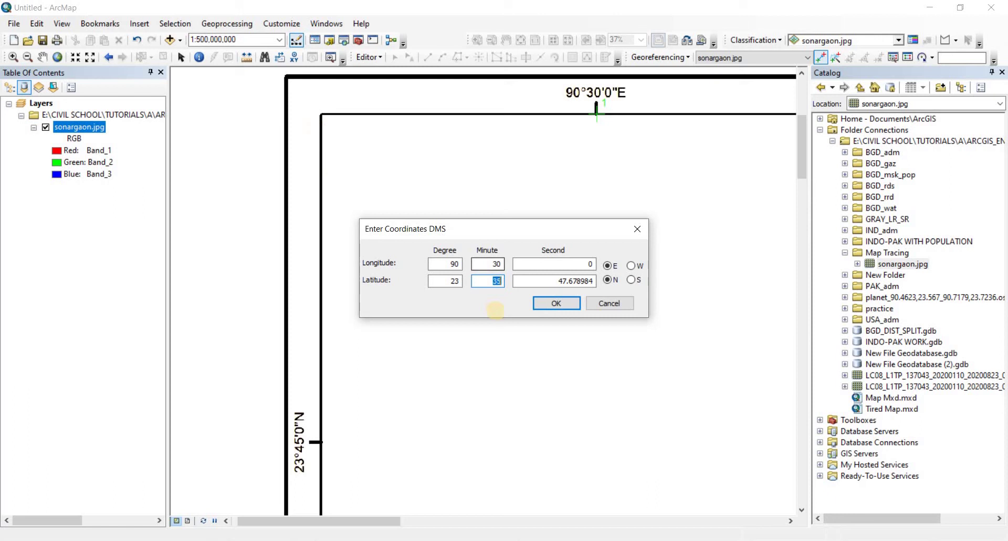
key(Tab)
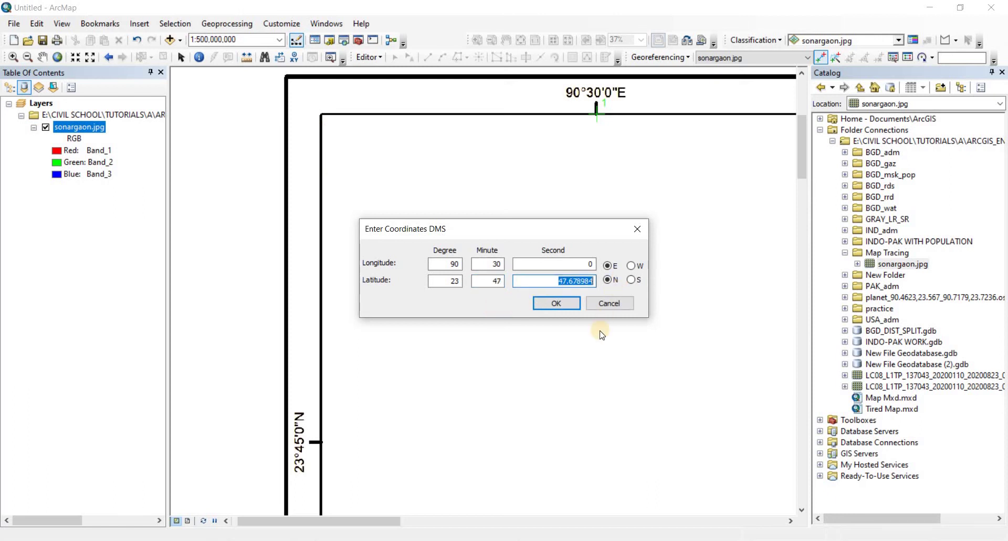
click(551, 304)
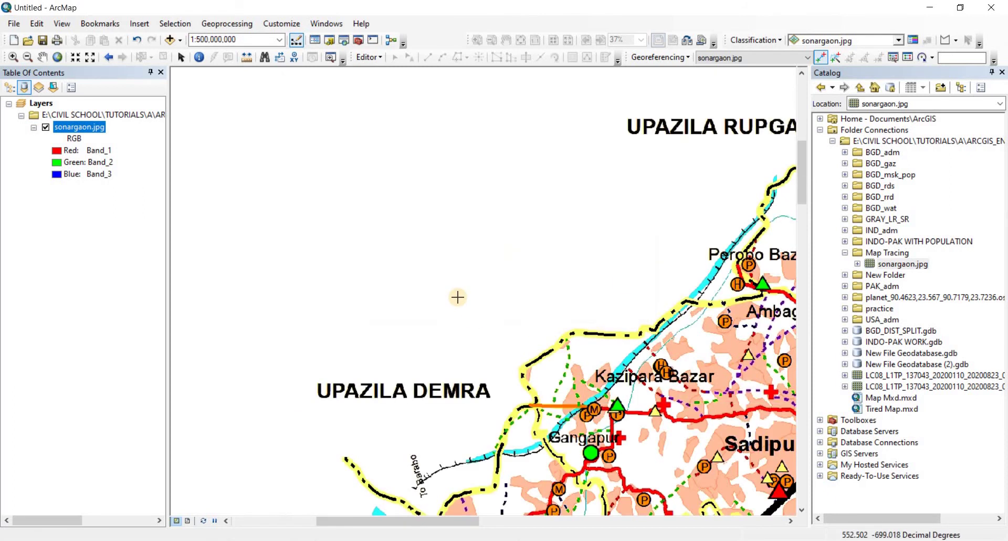
Place the second control point on the upper border's 90°40'0"E tick and enter its DMS longitude as 90° 40' 0" E
click(58, 58)
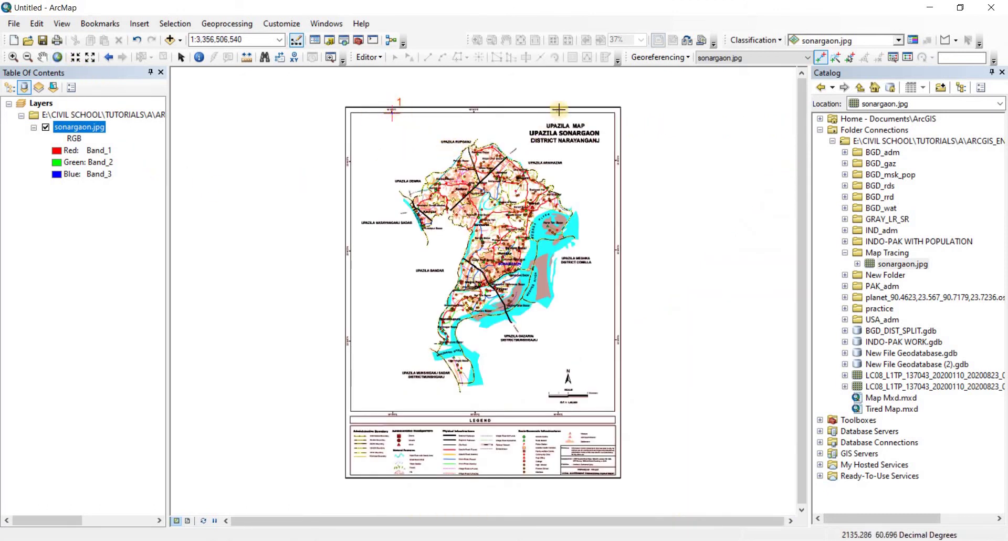
scroll(559, 109, down, 5)
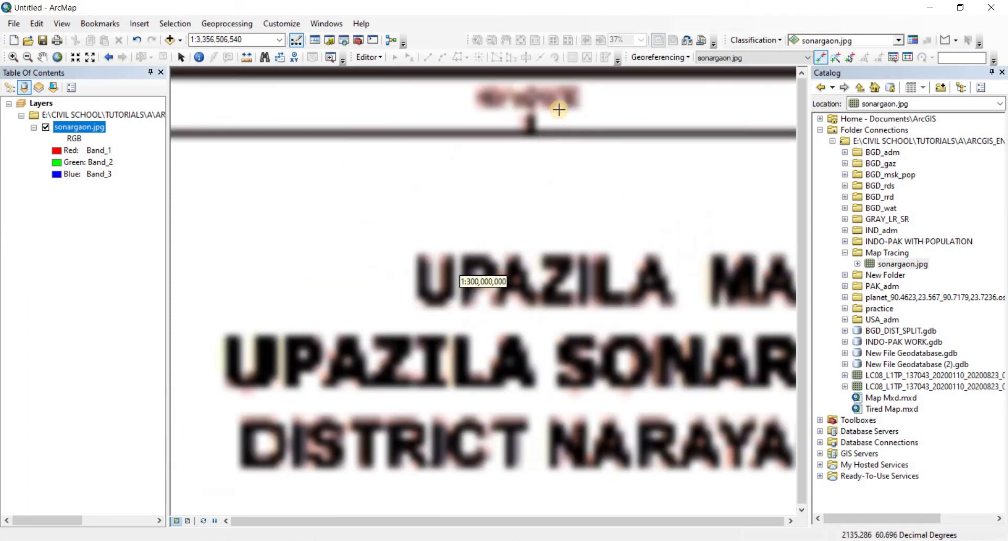
drag(604, 110, 326, 163)
drag(739, 202, 751, 203)
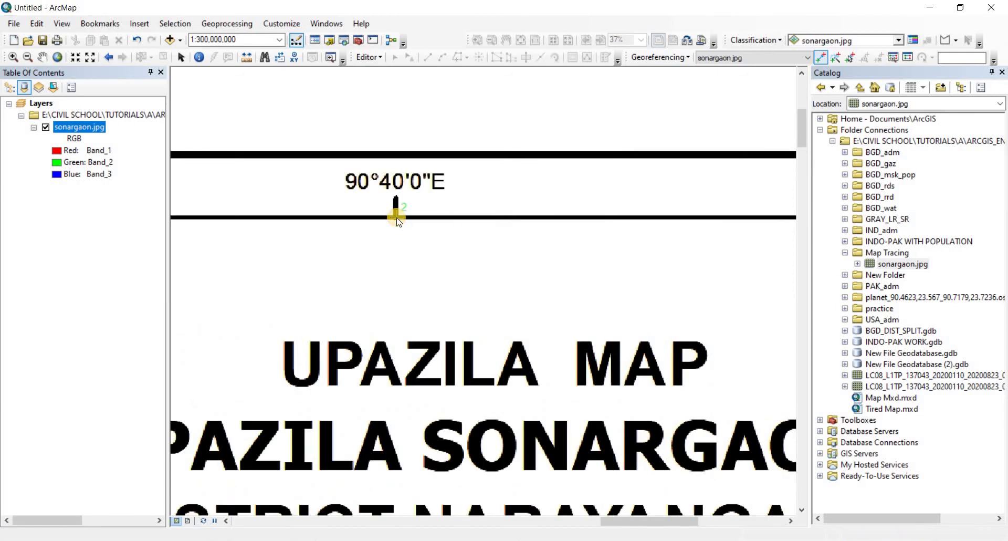
click(396, 217)
right_click(395, 217)
click(441, 240)
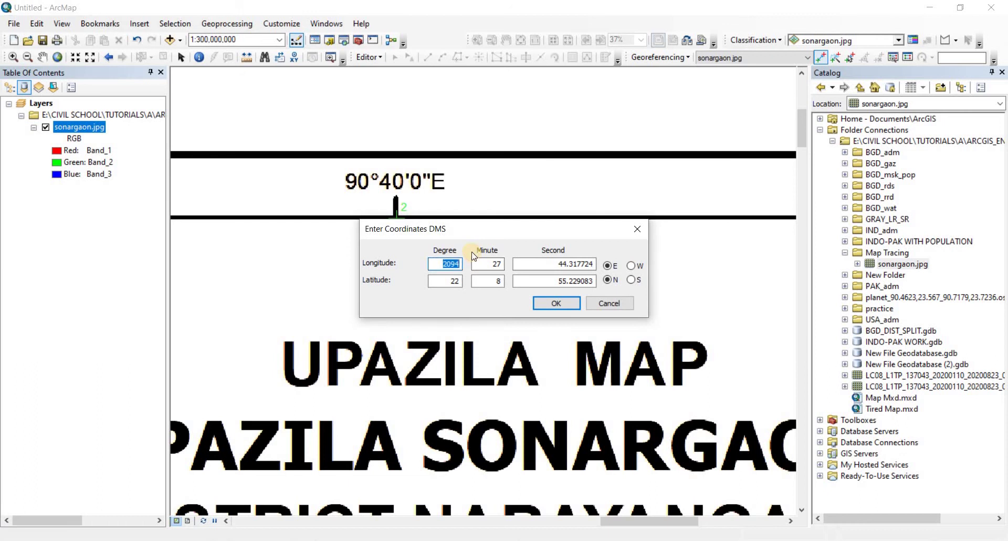
text(90)
key(Tab)
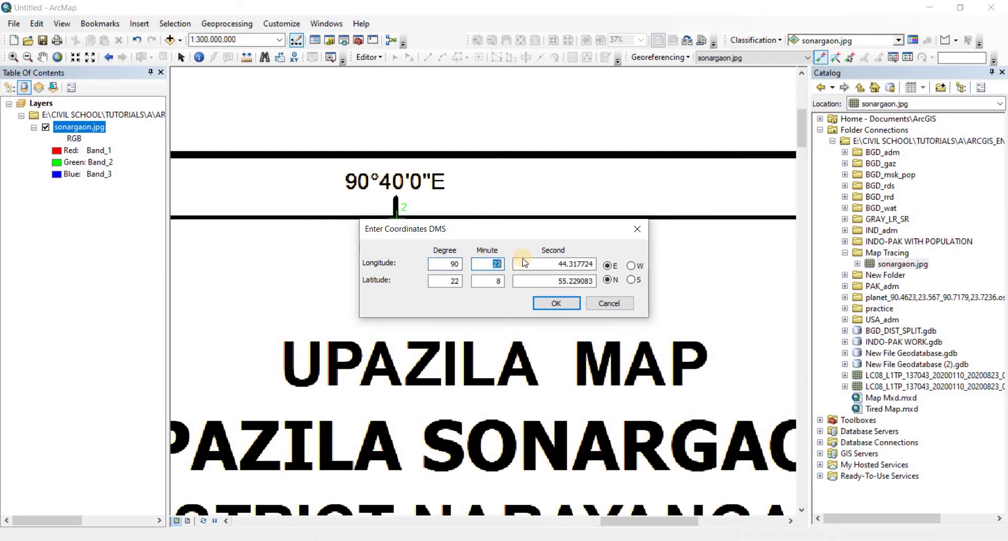
text(40)
double_click(545, 263)
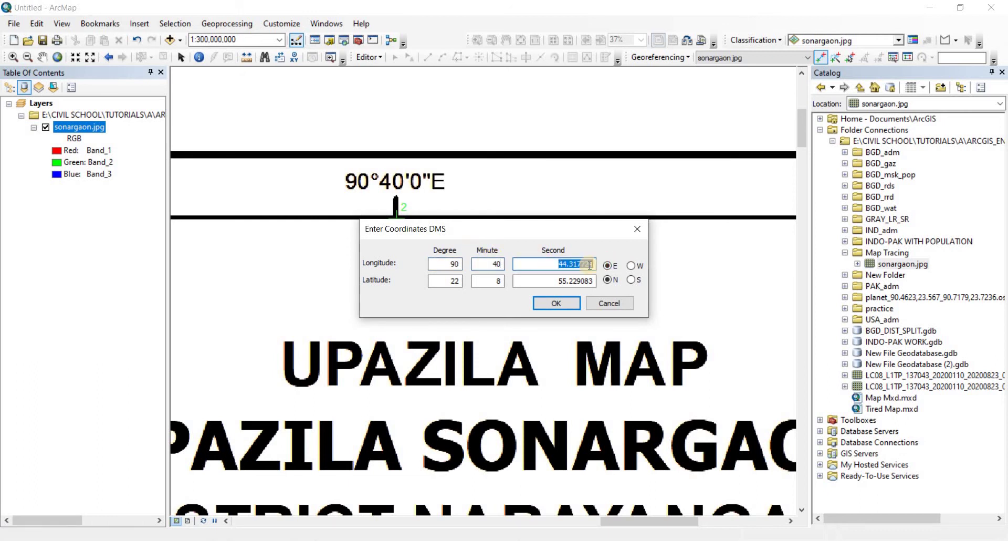
text(0)
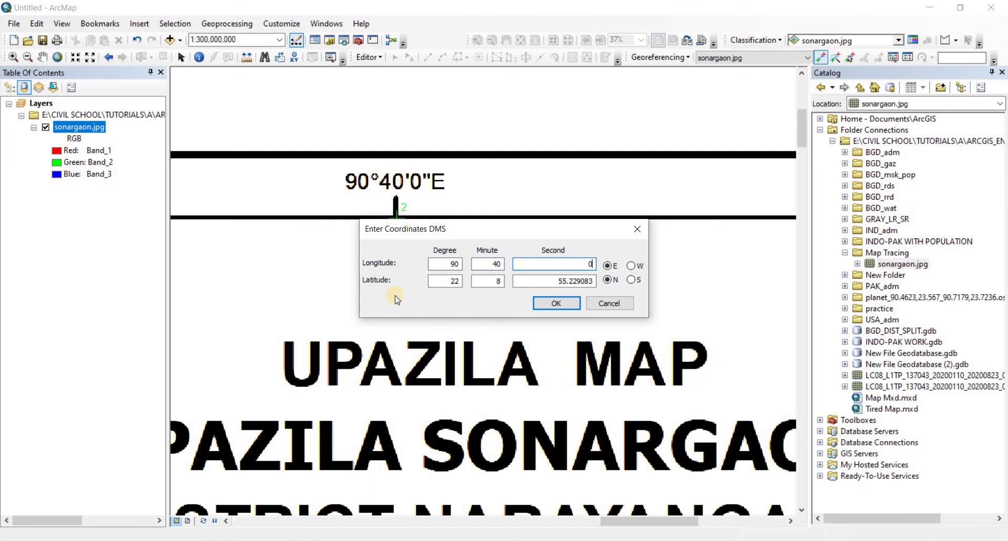
Set the second control point's latitude to 23 degrees 47 minutes N, apply the coordinates and show the map's full extent
click(448, 281)
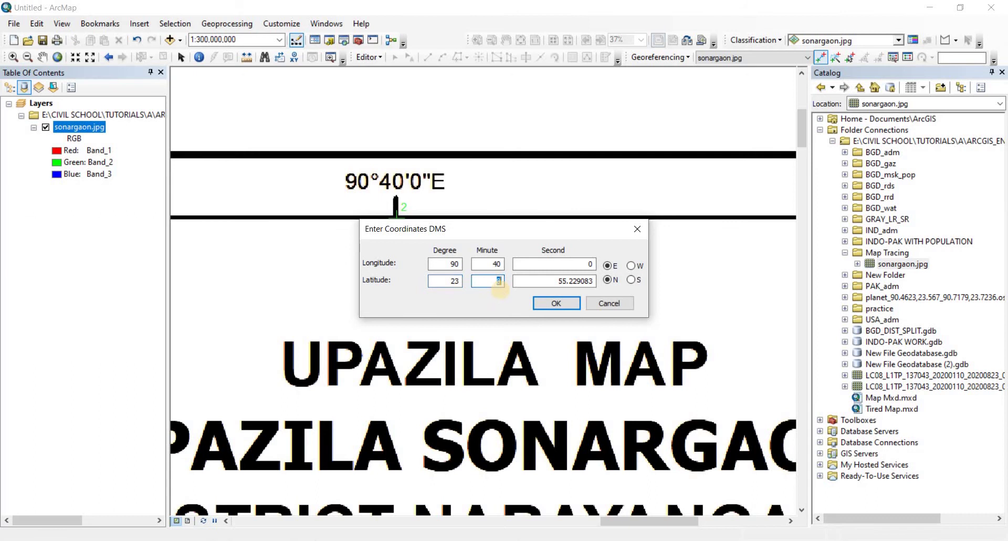
double_click(599, 288)
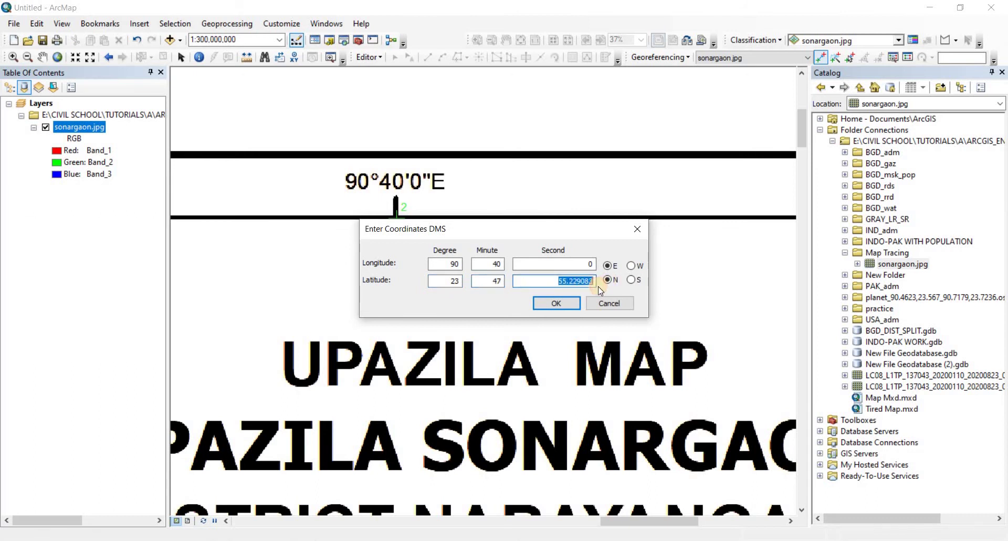
click(546, 305)
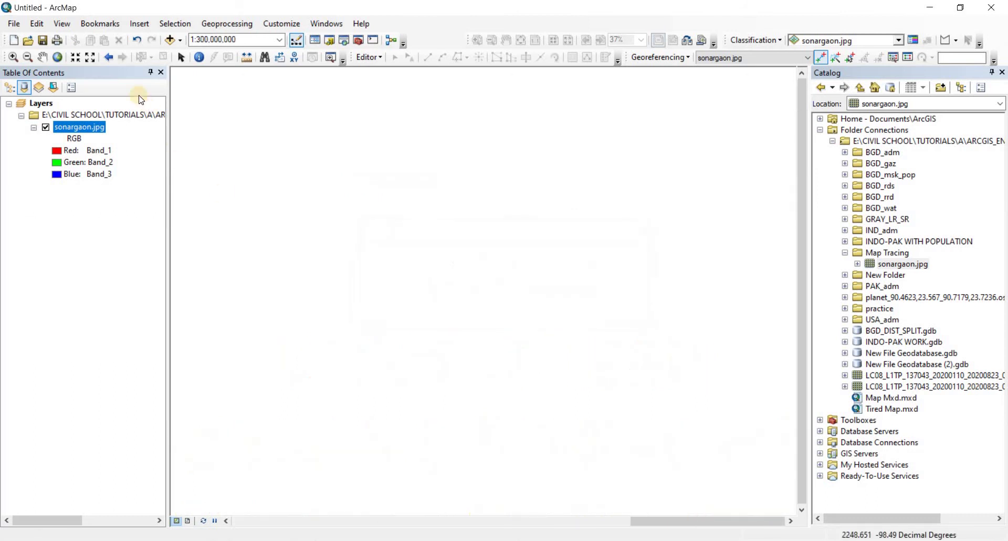
click(58, 57)
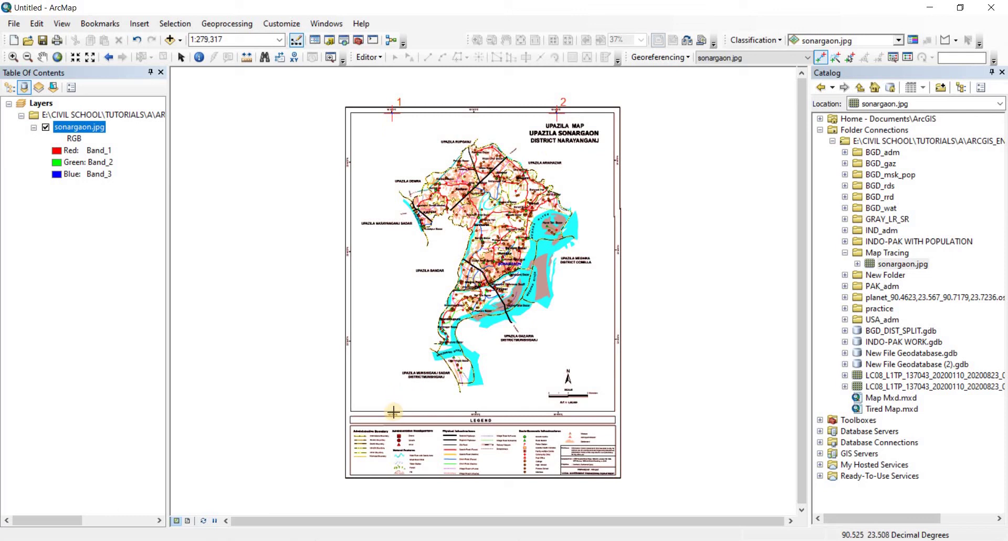
Place the third control point on the lower border's 90°30'0"E tick and enter its DMS longitude as 90° 30' 0" E
scroll(392, 412, up, 5)
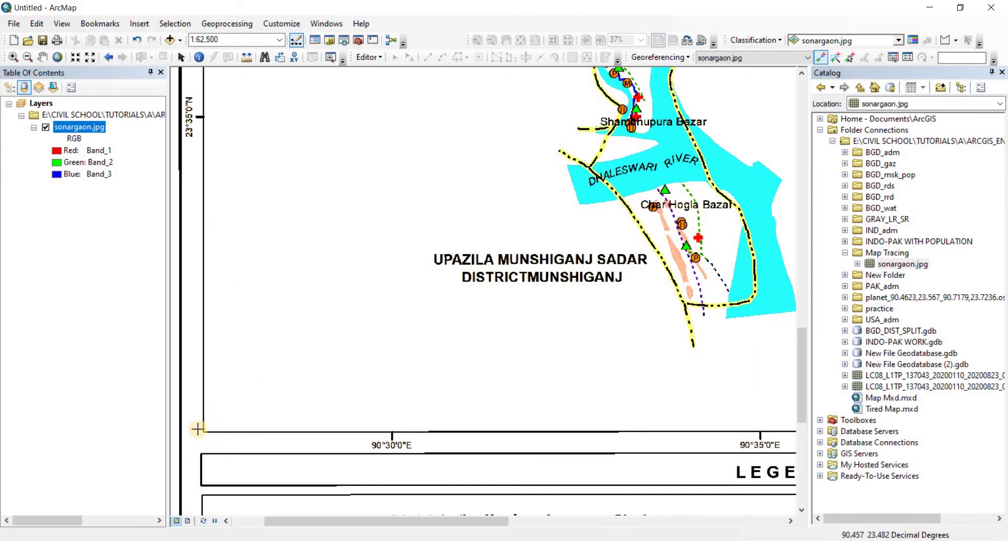
click(392, 431)
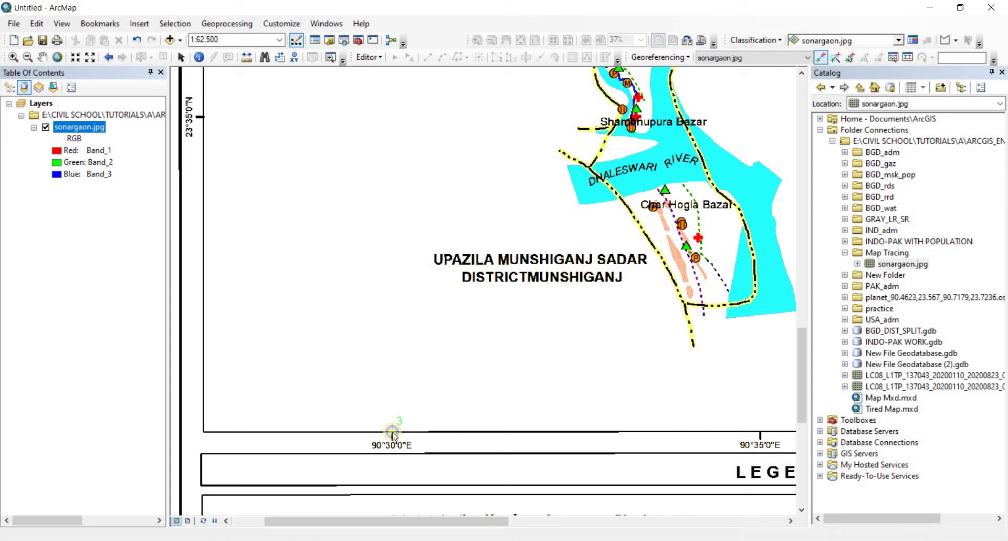
right_click(392, 432)
click(452, 456)
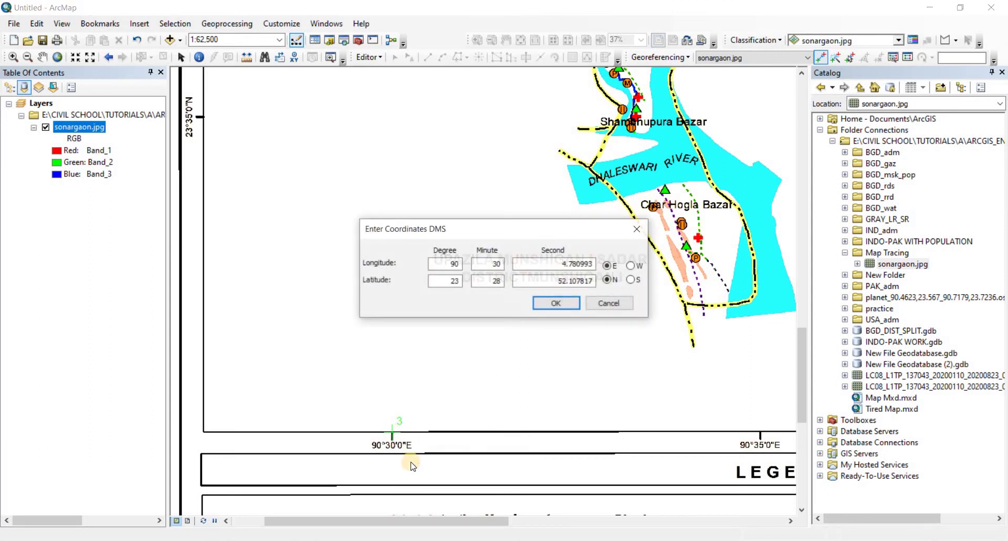
click(546, 284)
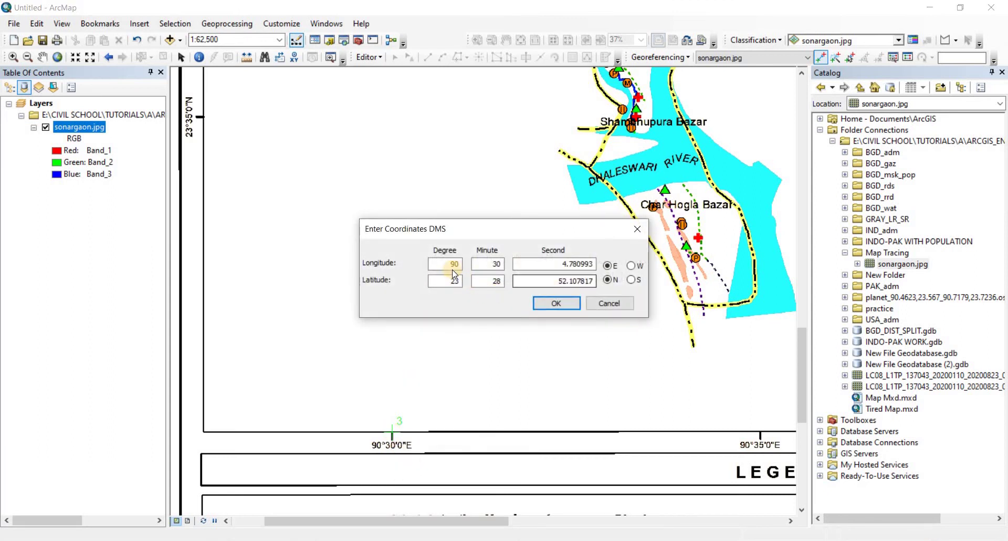
click(488, 264)
click(551, 264)
click(609, 257)
double_click(609, 259)
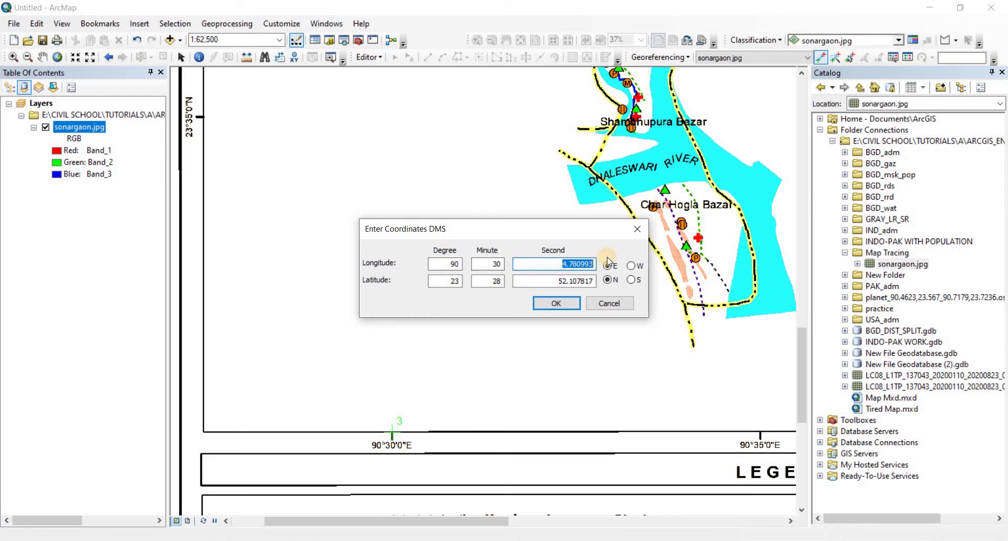
text(0)
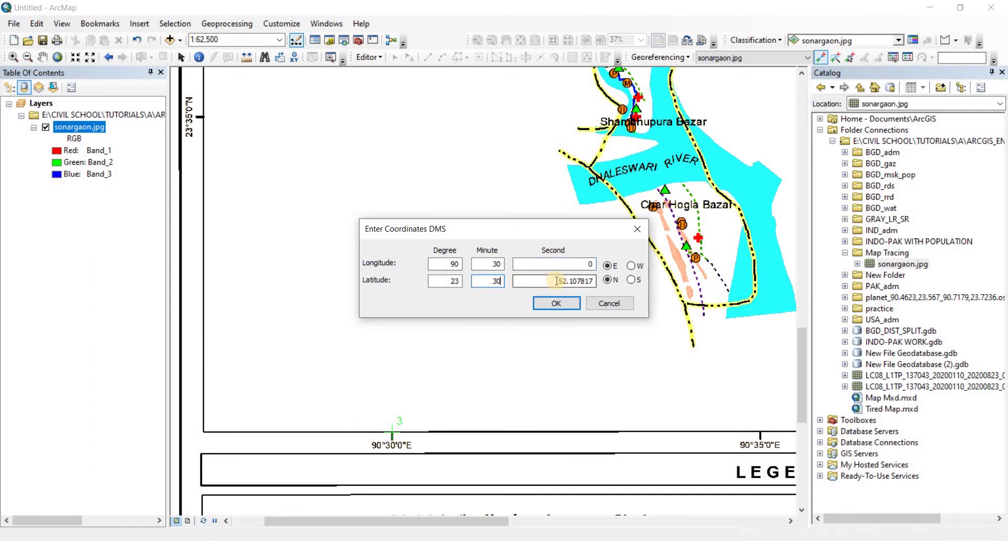
Set the third control point's latitude to 23° 30' 0" N and apply its DMS coordinates
text(0)
key(Tab)
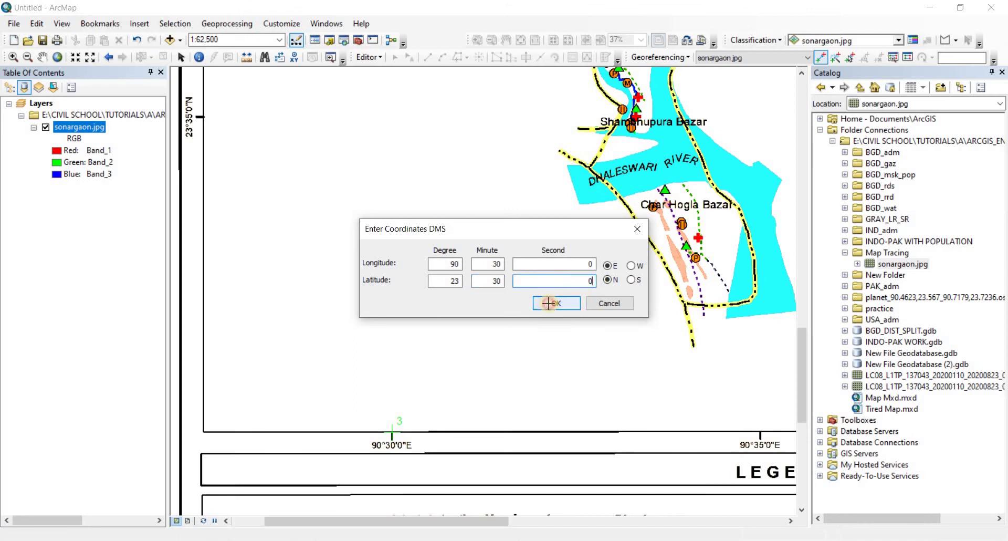
click(549, 303)
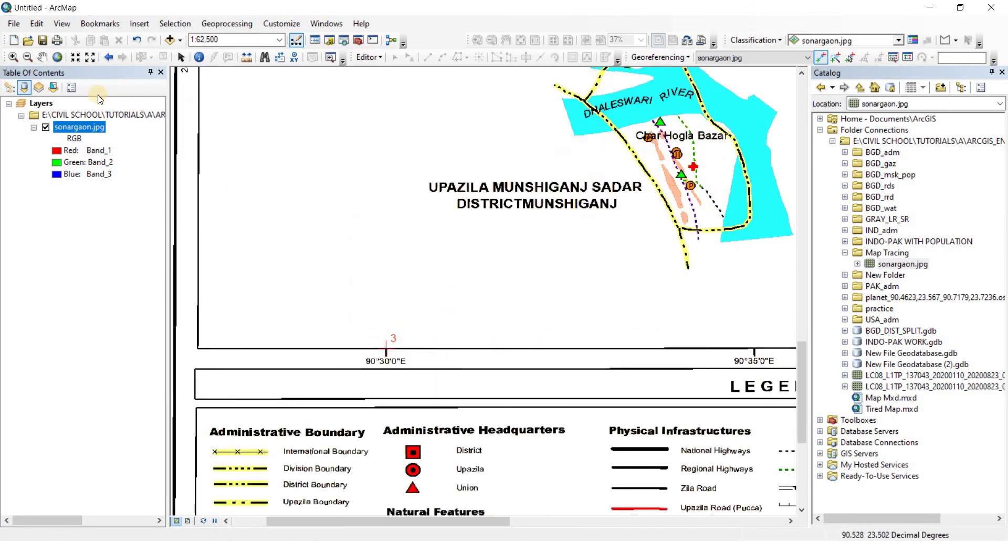
Place the fourth control point on the lower border's 90°40'0"E tick, with a DMS longitude of 90° 40' 0" E
click(57, 57)
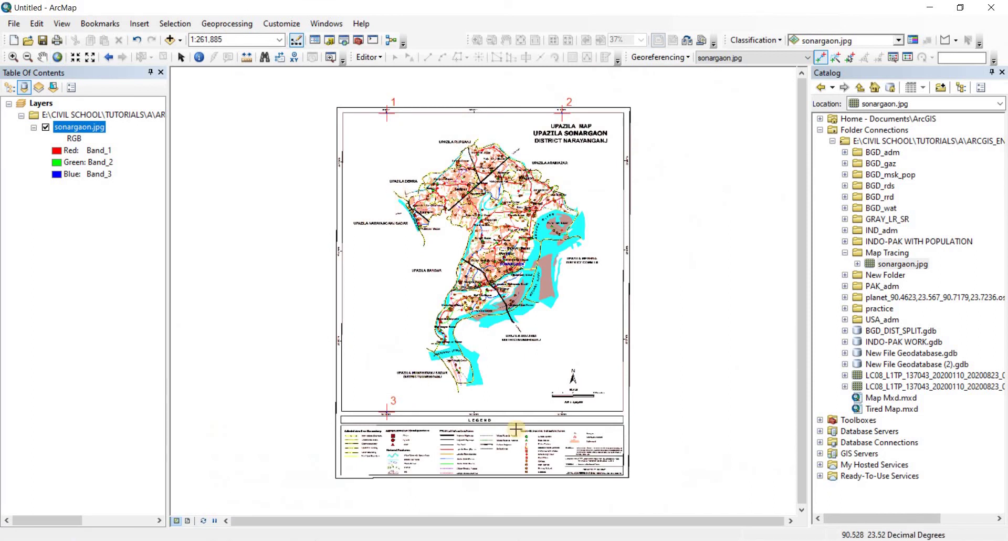
scroll(565, 414, down, 1)
scroll(565, 414, down, 2)
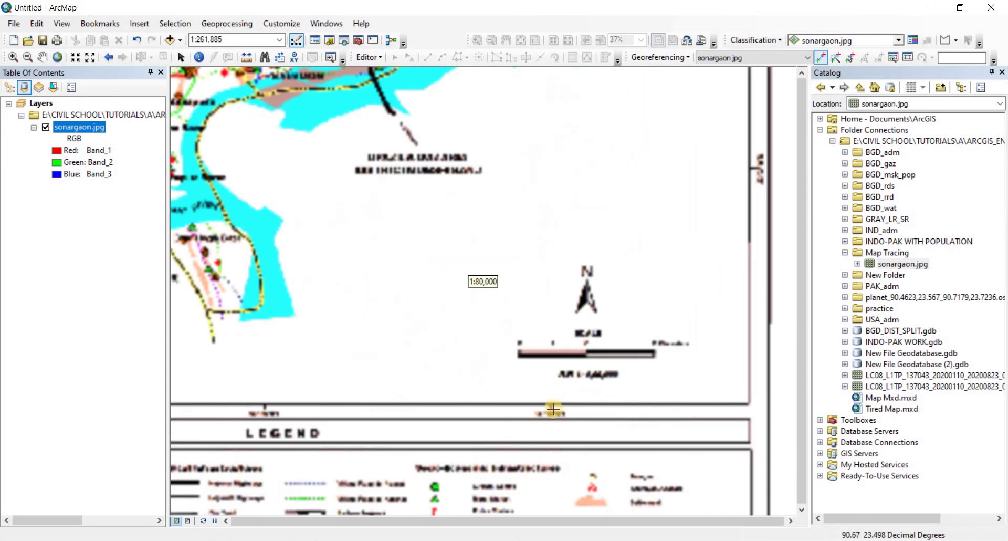
scroll(554, 409, down, 3)
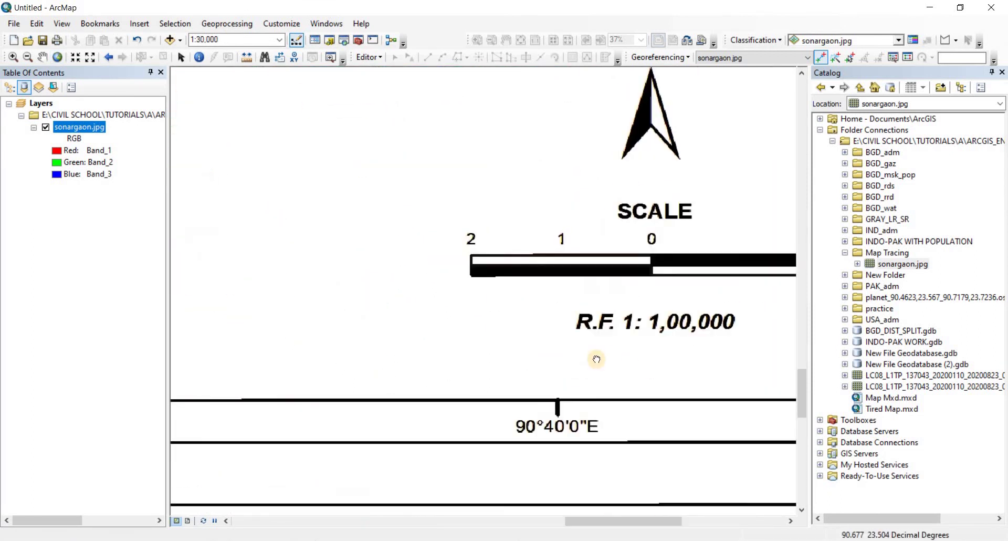
scroll(551, 371, down, 1)
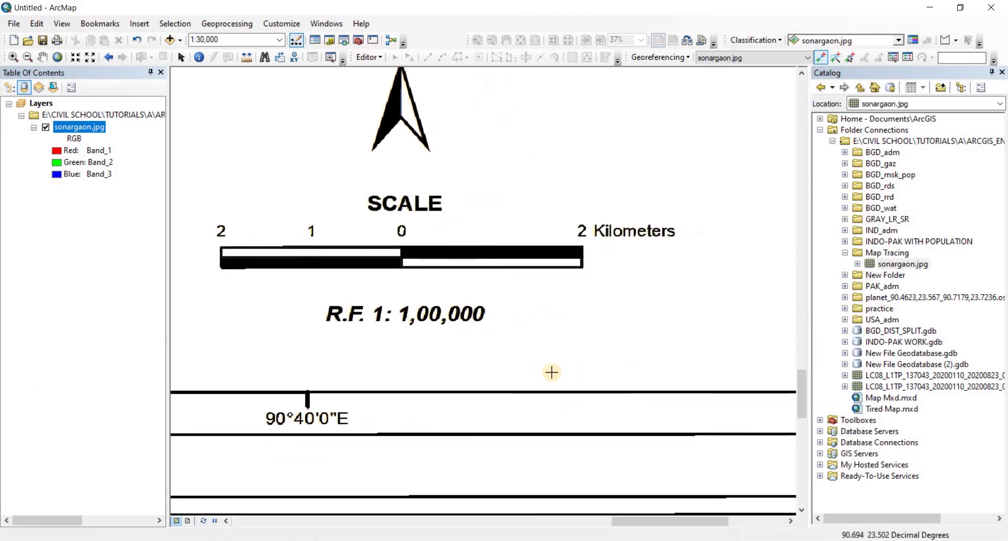
scroll(552, 371, up, 2)
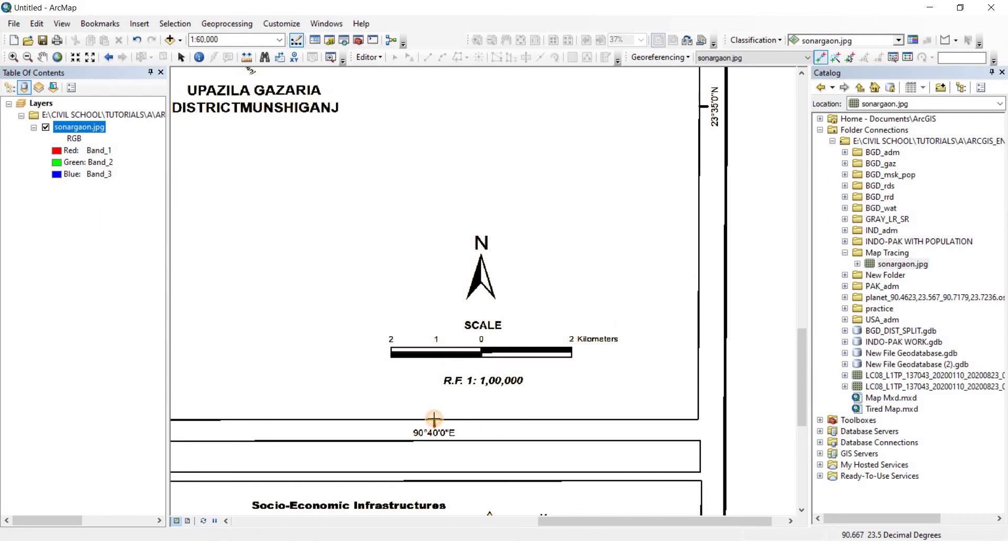
click(434, 418)
right_click(434, 419)
click(446, 443)
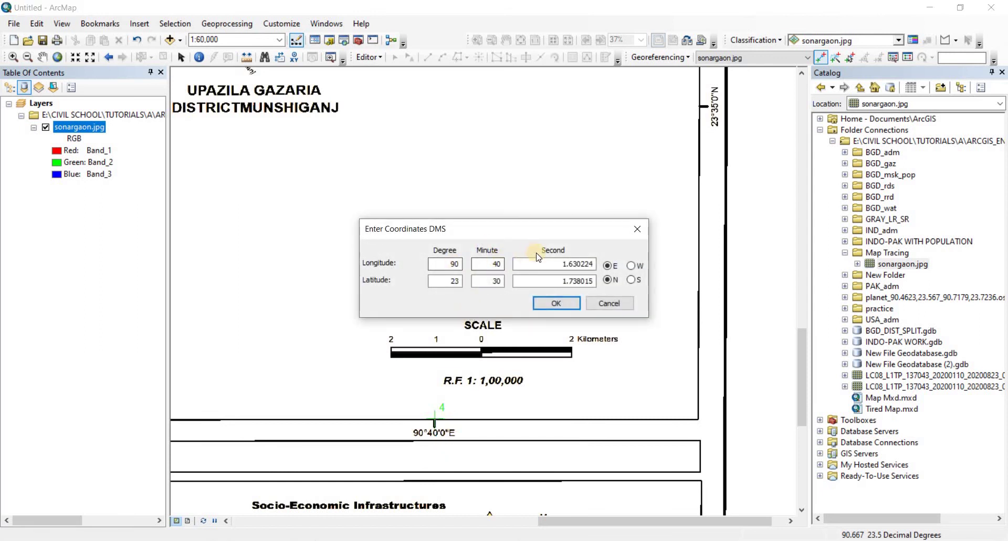
drag(561, 264, 607, 263)
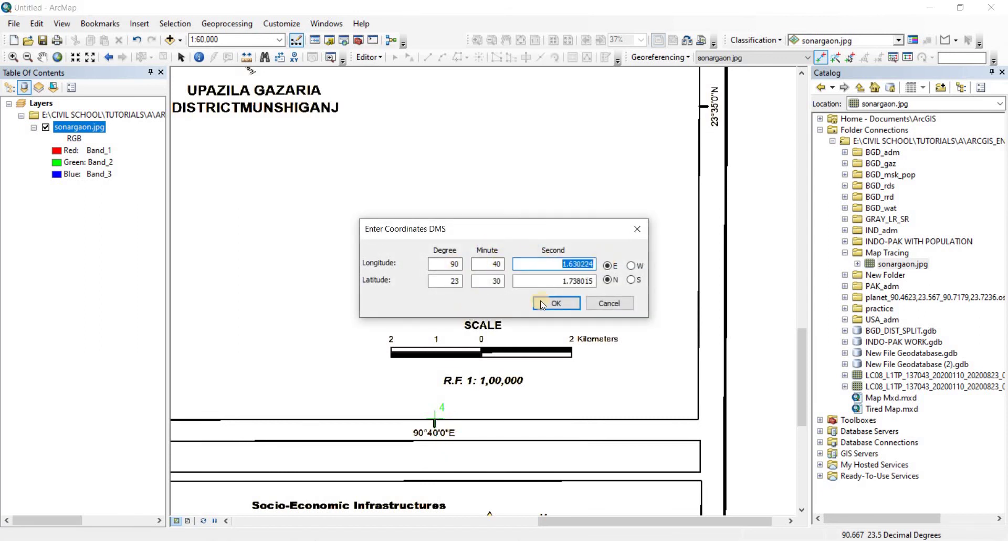
text(0)
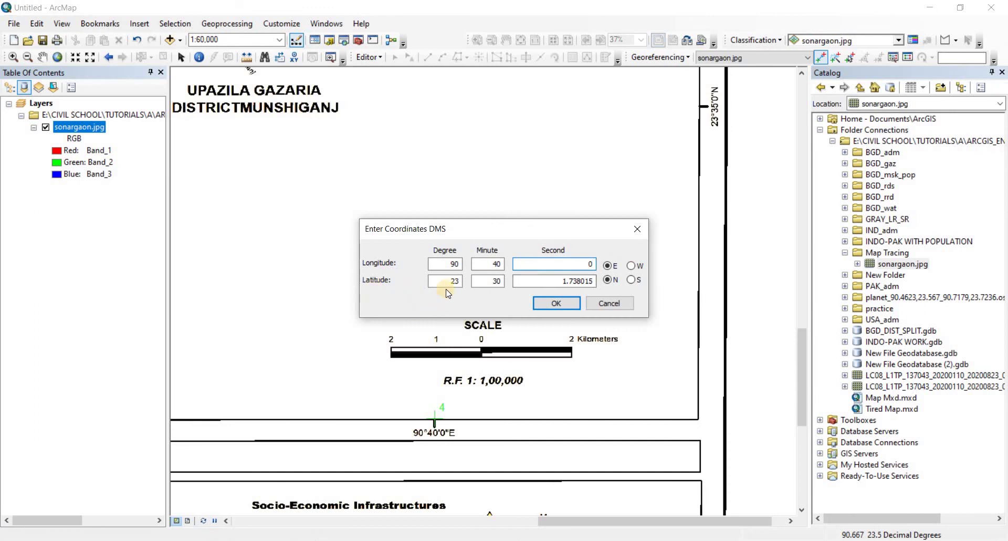
Set the fourth control point's latitude seconds to 0 for 23° 30' 0" N and apply its DMS coordinates
drag(612, 281, 533, 329)
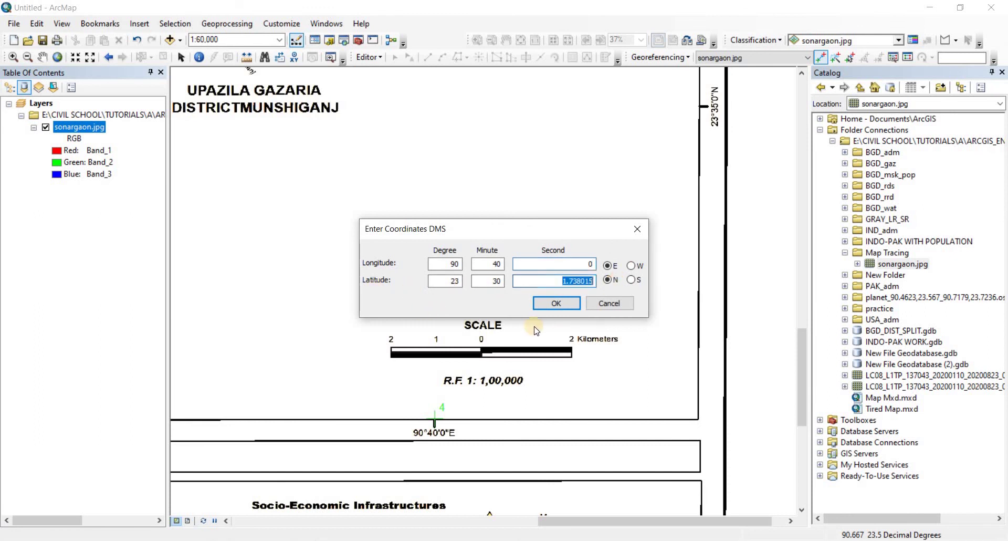
text(0)
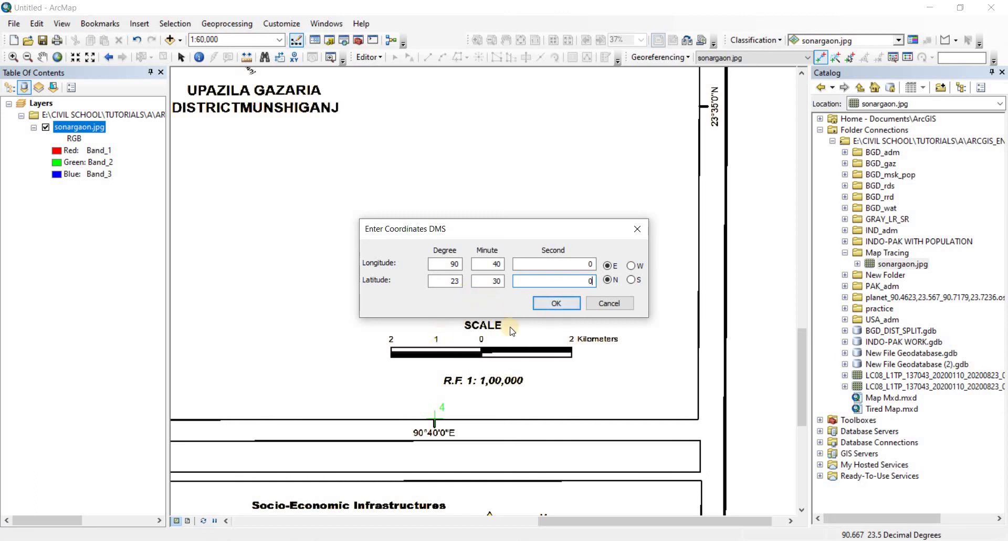
click(556, 304)
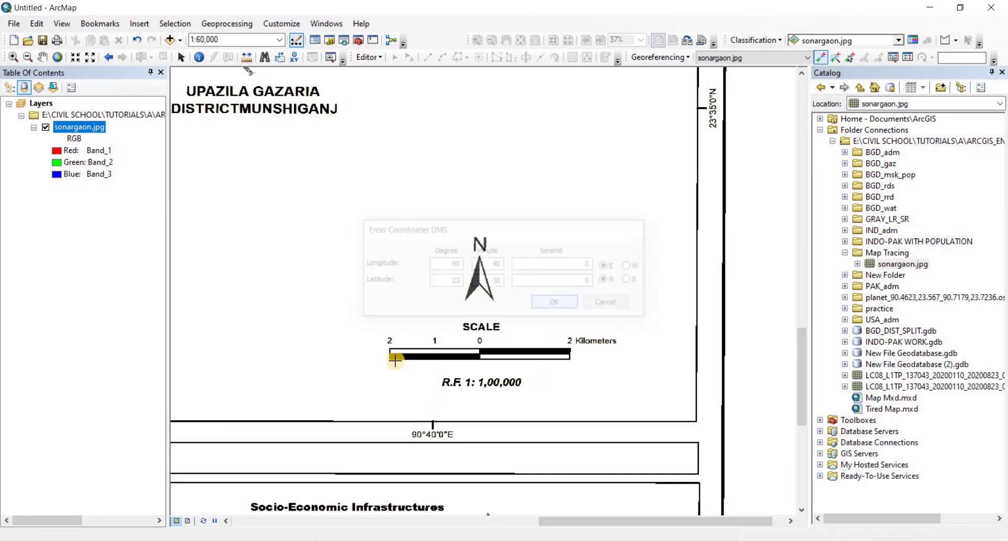
Rectify the georeferenced sonargaon.jpg, and save the current warp to the dataset with Update Georeferencing
scroll(415, 316, down, 3)
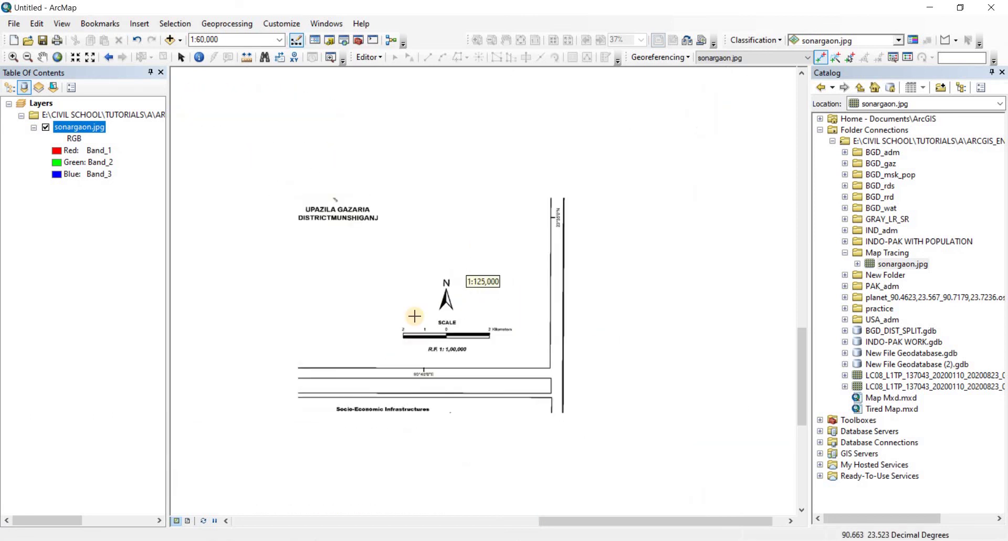
scroll(527, 361, down, 4)
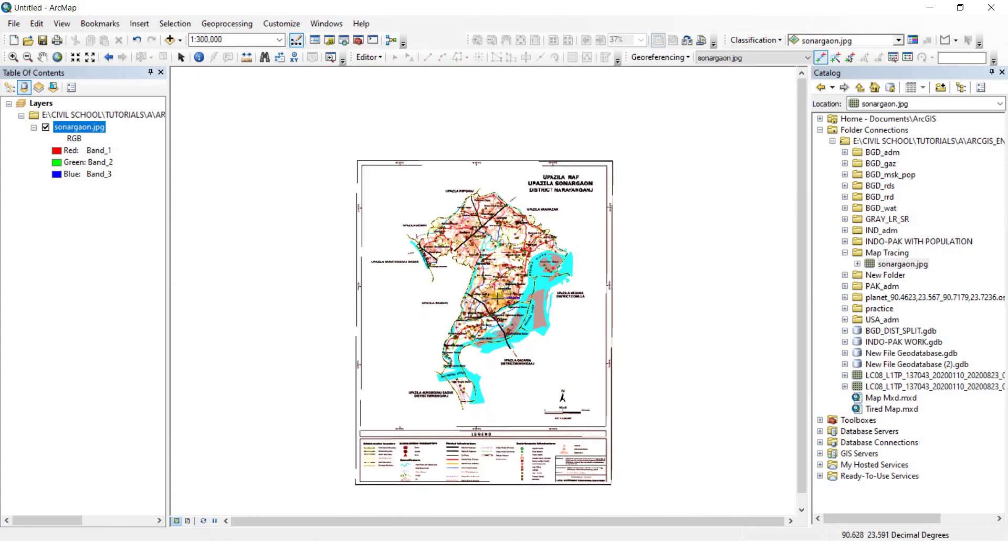
scroll(455, 234, up, 1)
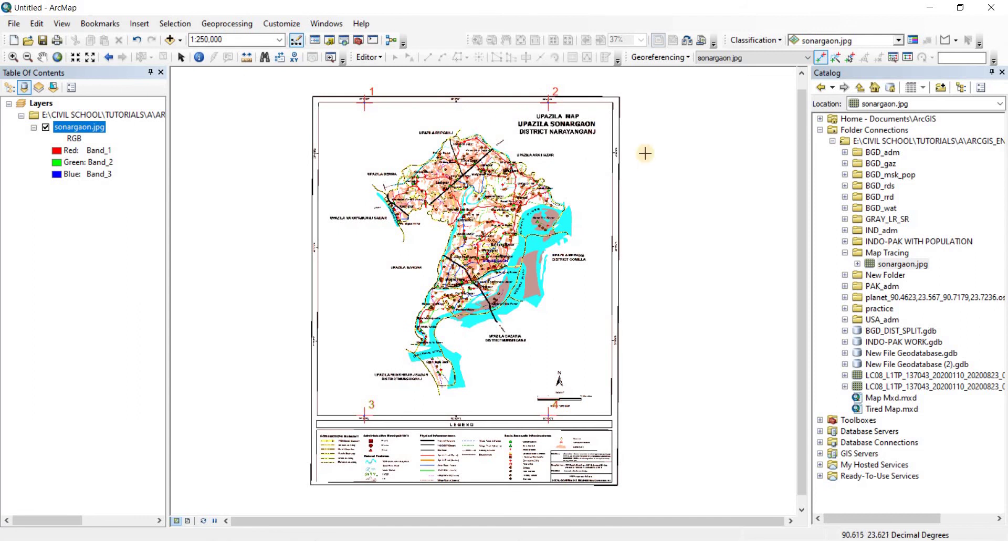
click(687, 57)
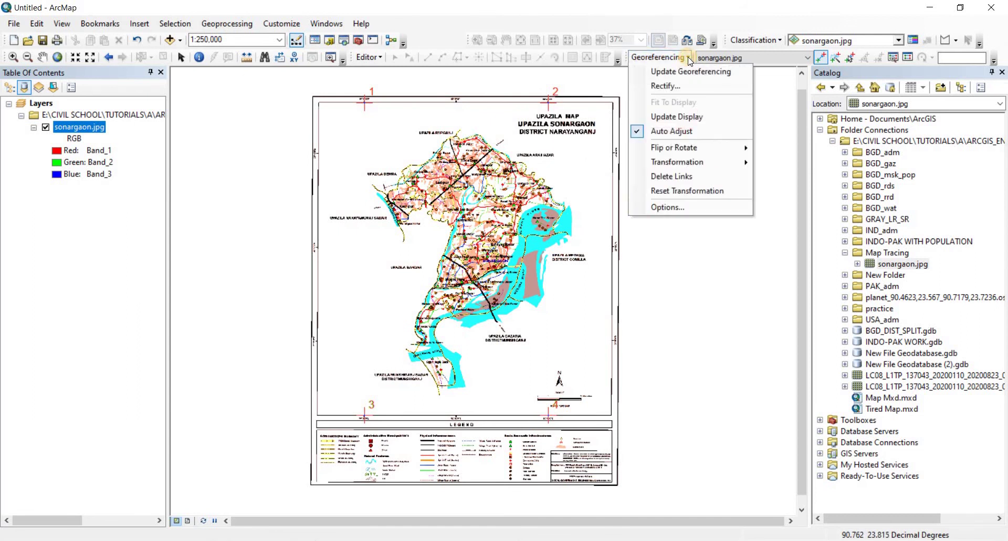
click(678, 84)
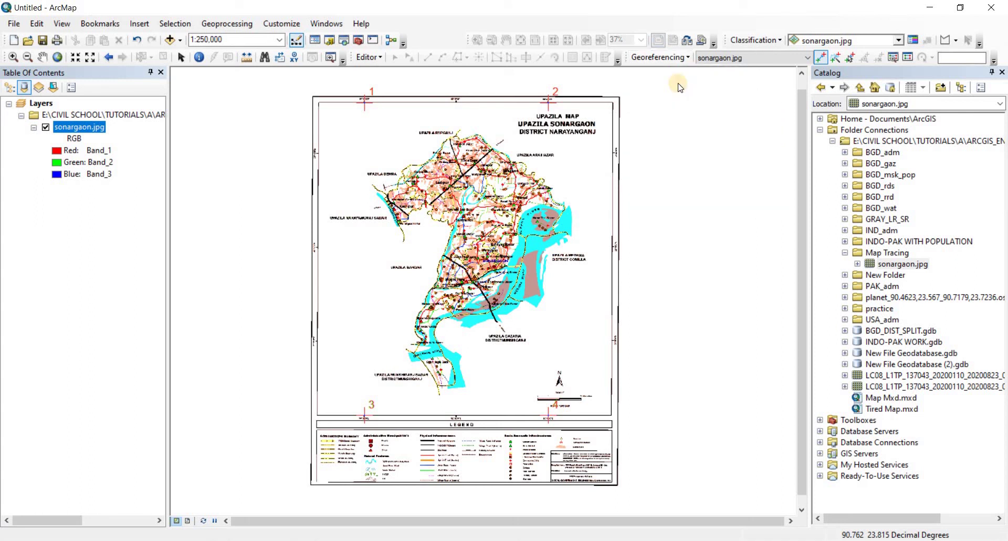
click(513, 353)
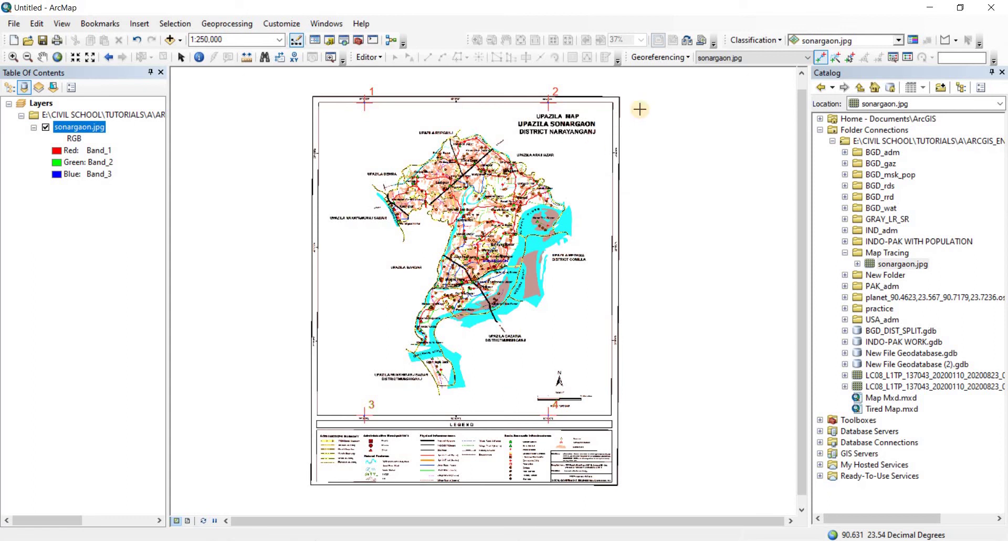
click(687, 58)
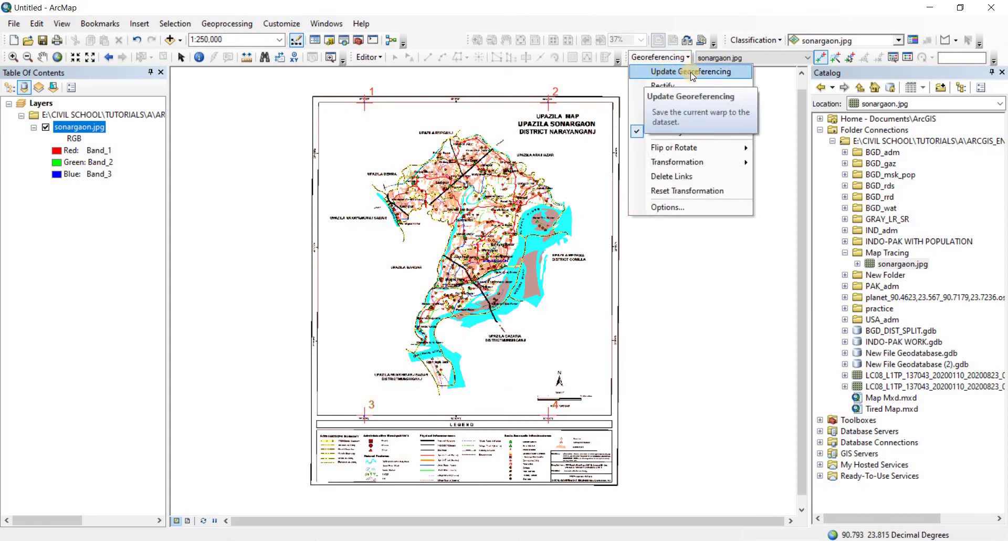
click(689, 73)
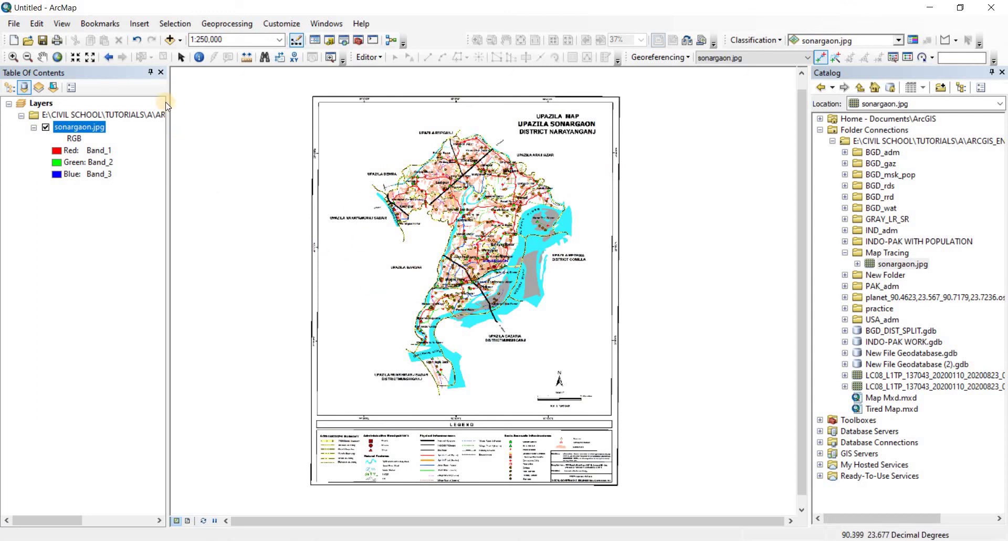
Check the georeferenced coordinates at the upper border's 90°30'0"E tick and the upper-left corner of the map frame
click(181, 57)
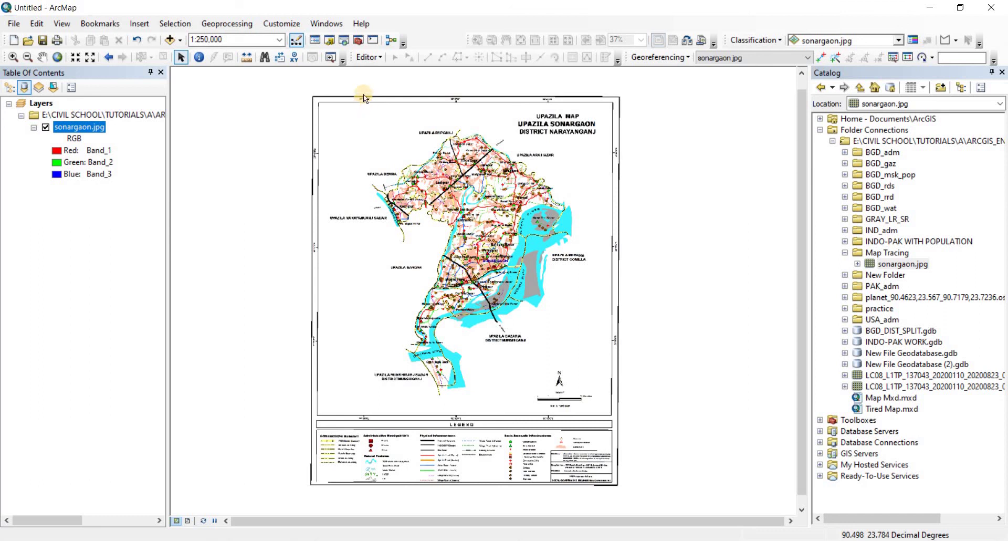
scroll(363, 93, up, 10)
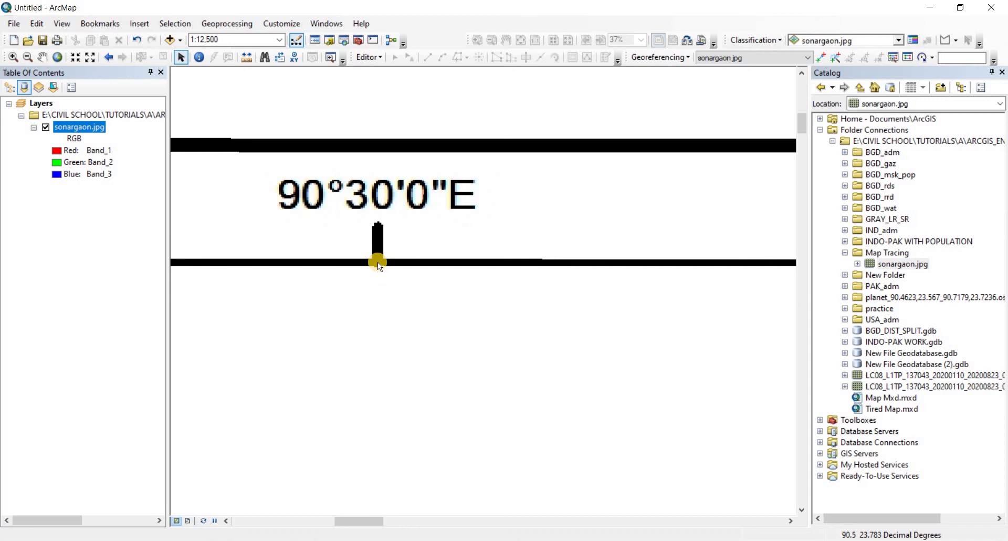
scroll(358, 296, down, 4)
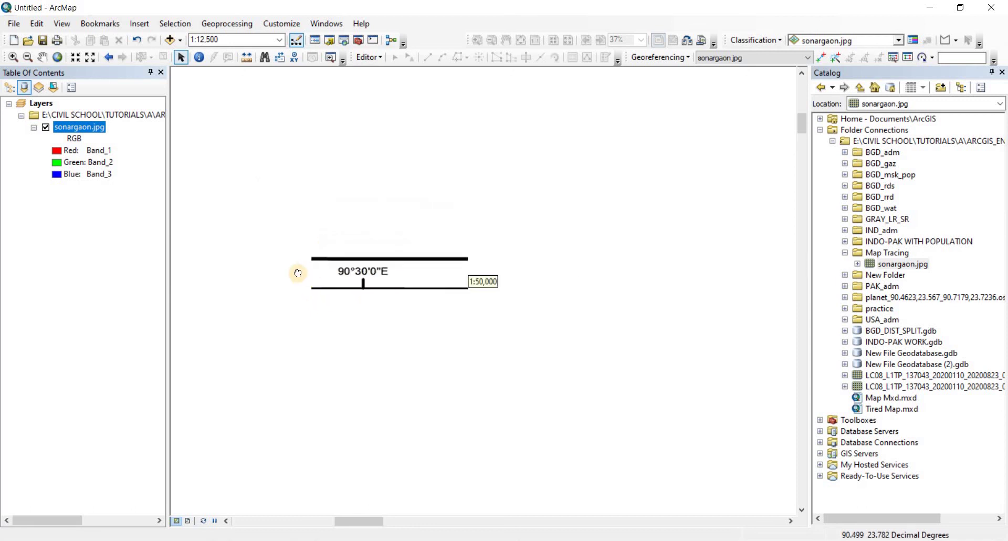
scroll(581, 335, up, 3)
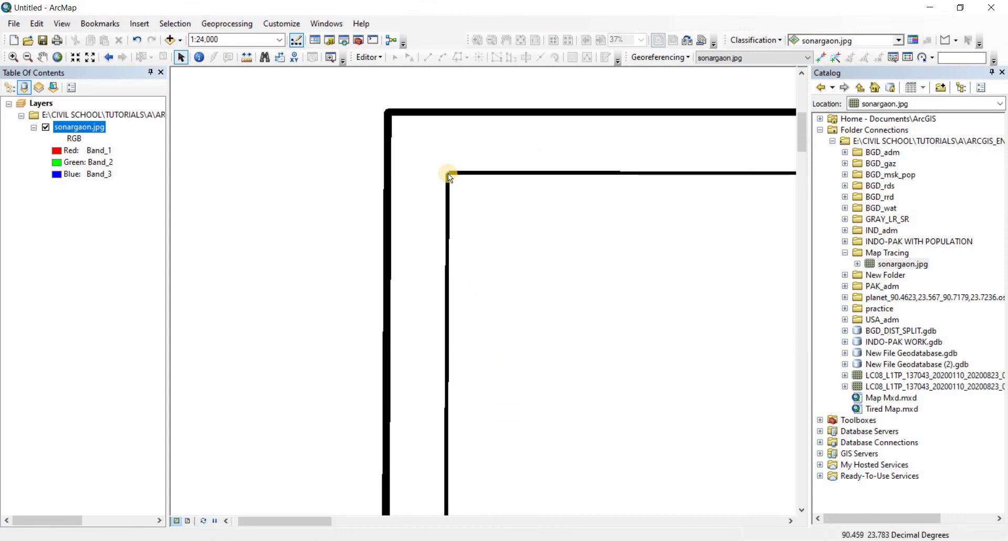
scroll(469, 239, down, 4)
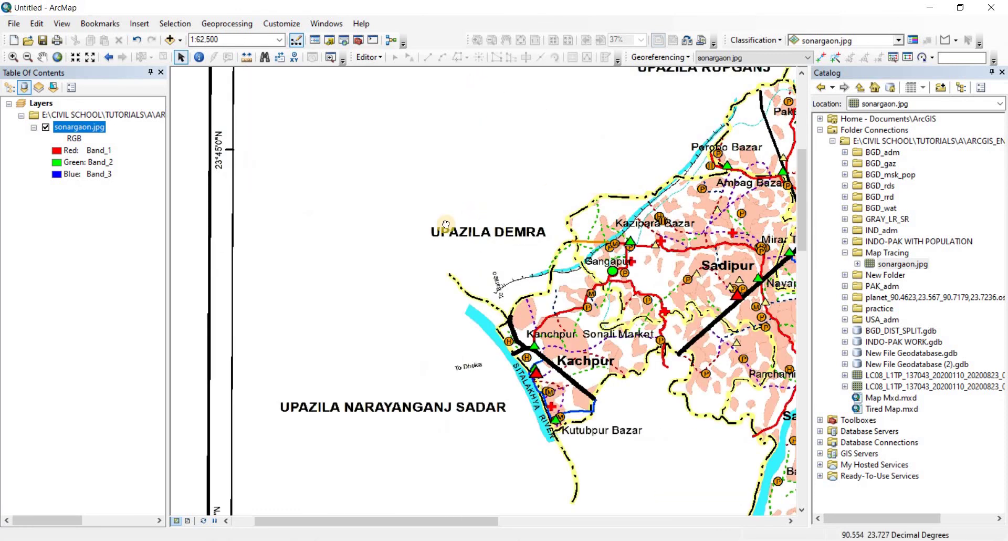
scroll(508, 270, down, 4)
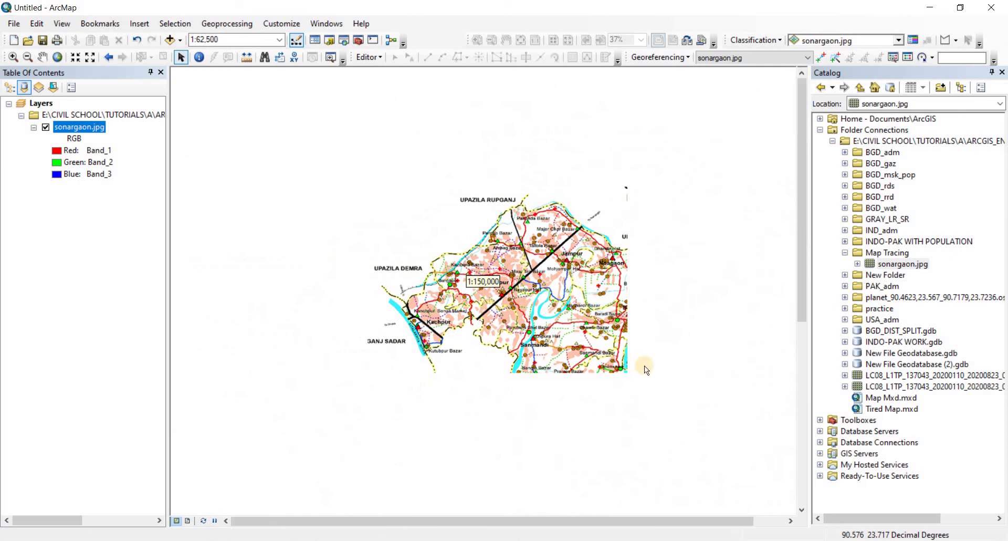
scroll(591, 191, down, 2)
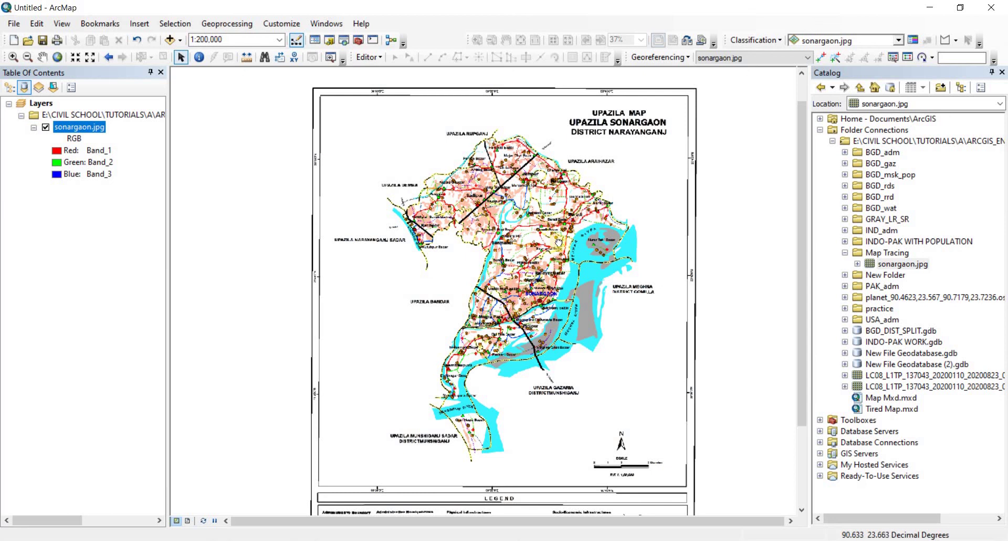
scroll(556, 229, down, 1)
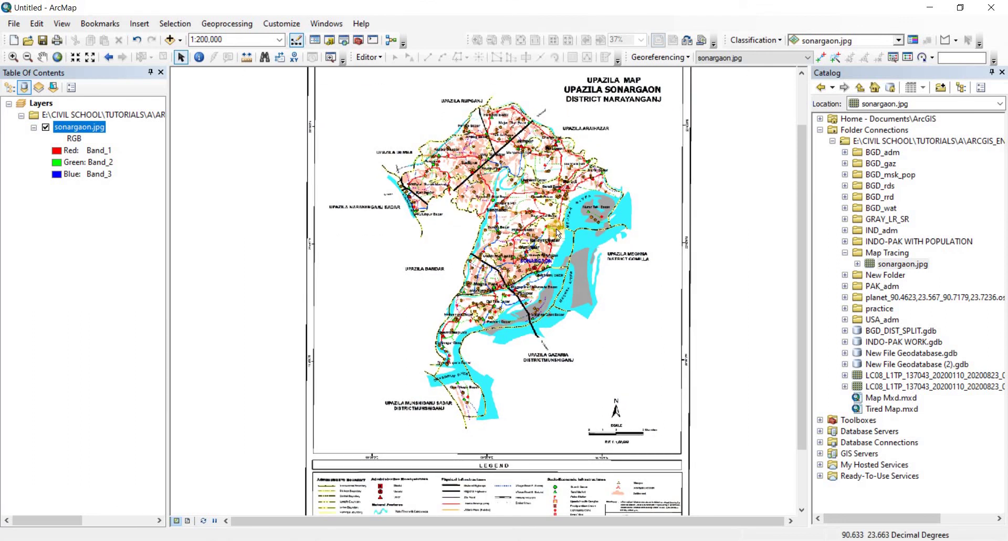